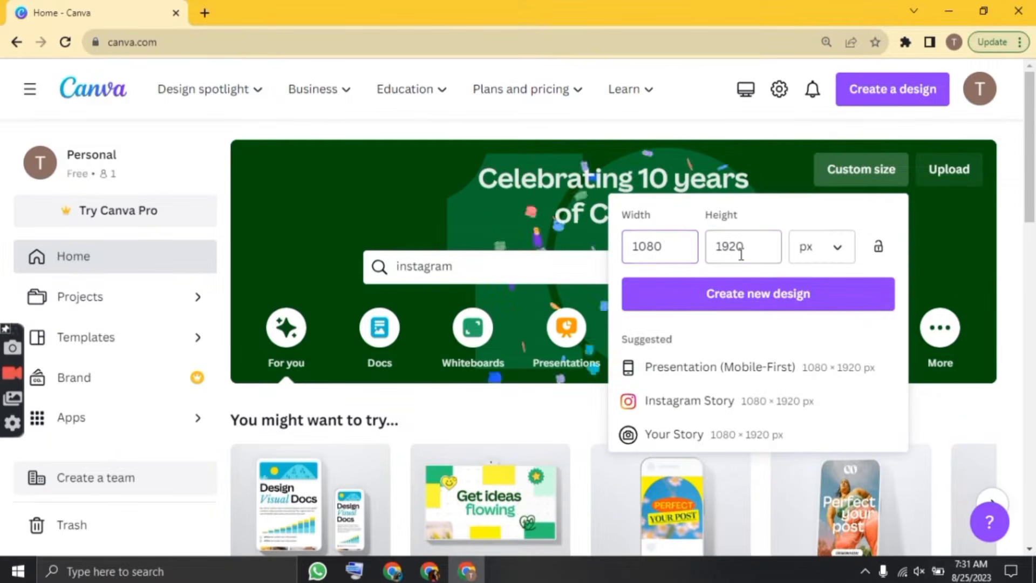
# Create a custom 1080 × 1920 px design and upload the instagram-post-mockup-maker image from Downloads.
pyautogui.click(747, 285)
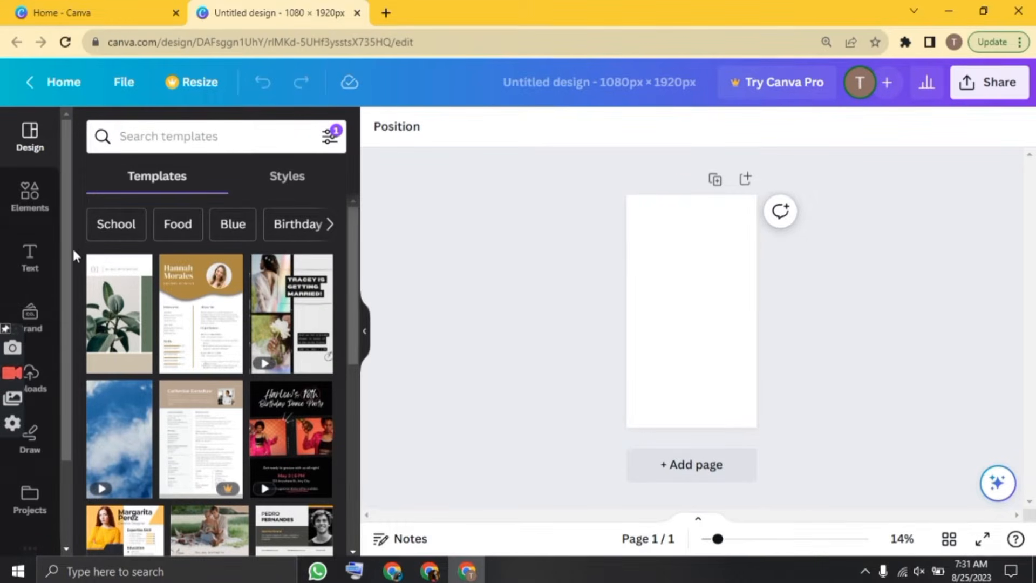
pyautogui.click(30, 378)
pyautogui.click(216, 185)
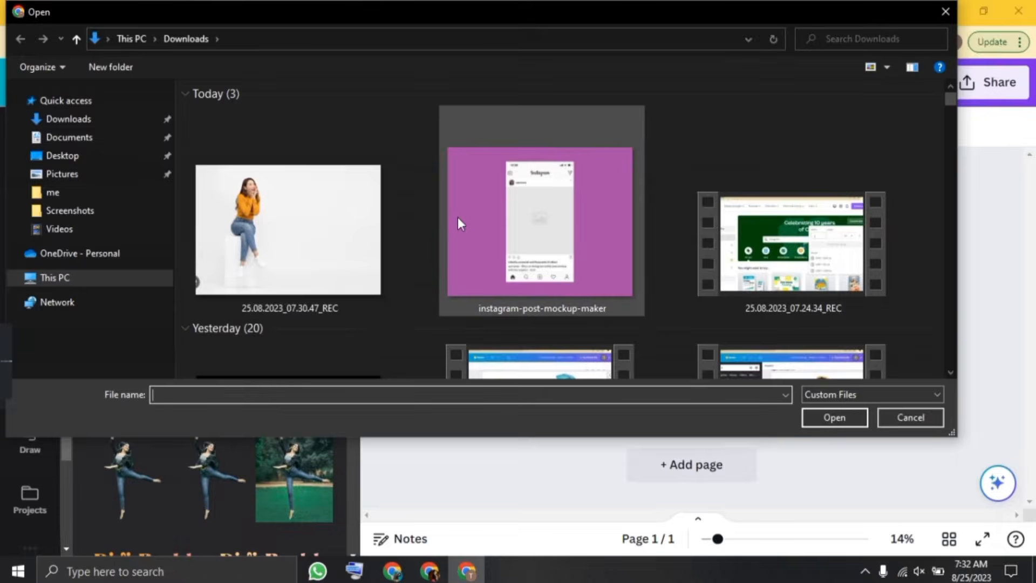
pyautogui.doubleClick(458, 217)
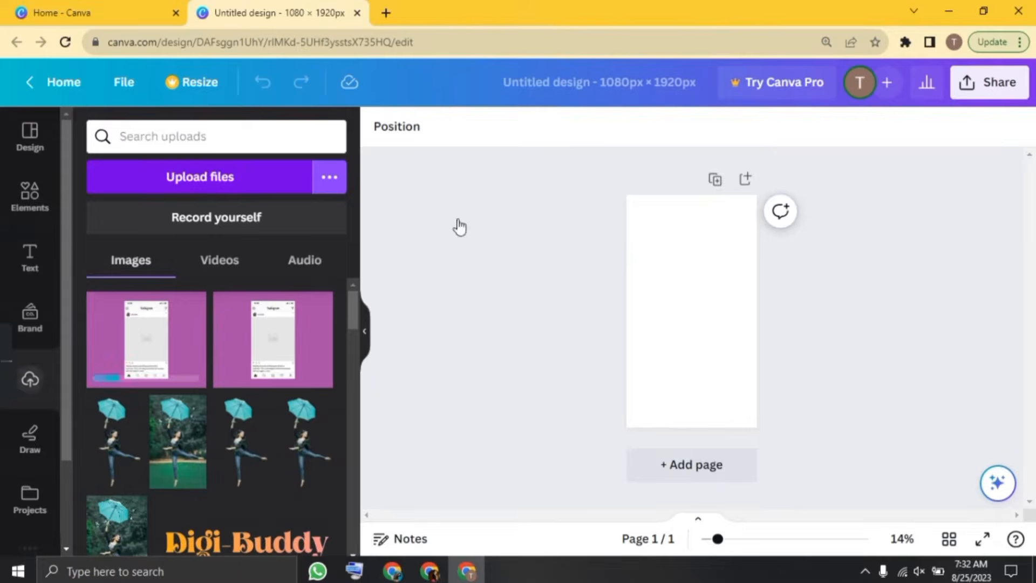
# Add the uploaded Instagram mockup to the page and crop away its purple background, keeping only the phone screen.
pyautogui.click(255, 339)
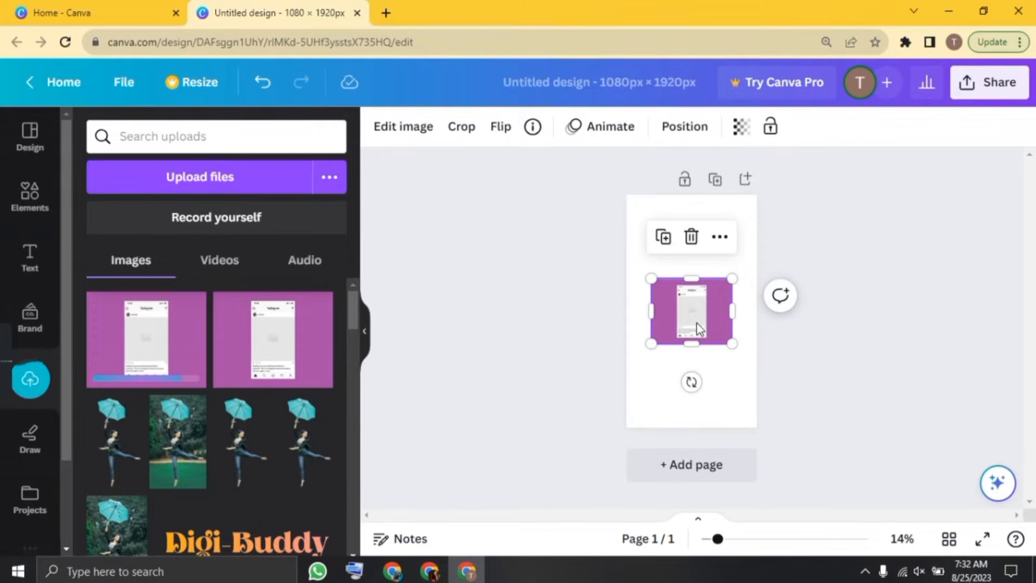
pyautogui.moveTo(717, 539); pyautogui.dragTo(790, 540)
pyautogui.moveTo(912, 336); pyautogui.dragTo(779, 357)
pyautogui.scroll(1, 702, 281)
pyautogui.moveTo(628, 218); pyautogui.dragTo(636, 254)
pyautogui.scroll(-3, 636, 259)
pyautogui.moveTo(475, 262); pyautogui.dragTo(614, 275)
pyautogui.moveTo(697, 417); pyautogui.dragTo(696, 387)
pyautogui.scroll(2, 702, 378)
pyautogui.moveTo(778, 337); pyautogui.dragTo(775, 337)
pyautogui.moveTo(702, 203); pyautogui.dragTo(663, 177)
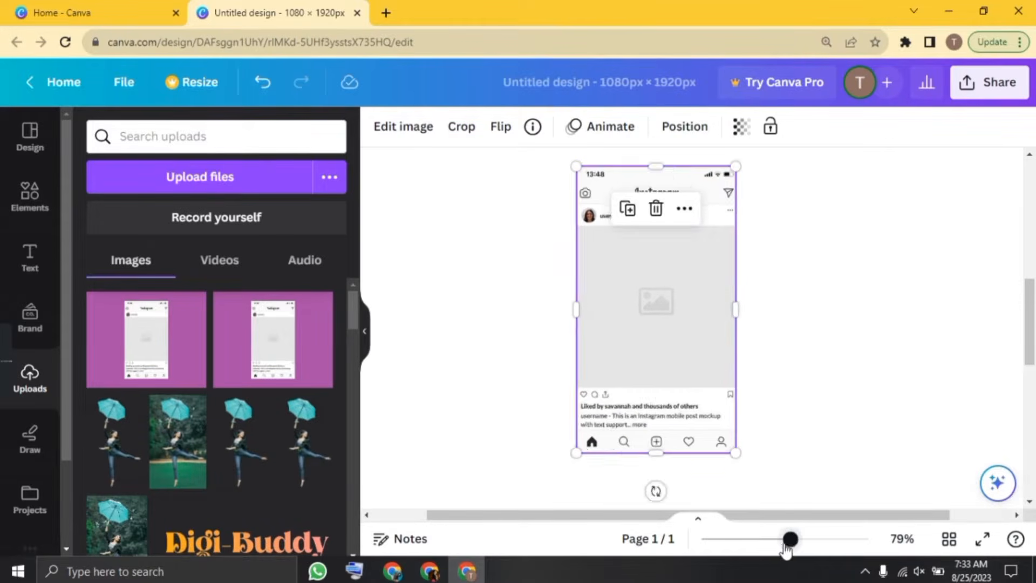
# Enlarge the cropped Instagram mockup so that it fills the whole page.
pyautogui.moveTo(791, 539); pyautogui.dragTo(732, 539)
pyautogui.moveTo(660, 281); pyautogui.dragTo(599, 165)
pyautogui.moveTo(704, 362); pyautogui.dragTo(790, 486)
pyautogui.click(820, 432)
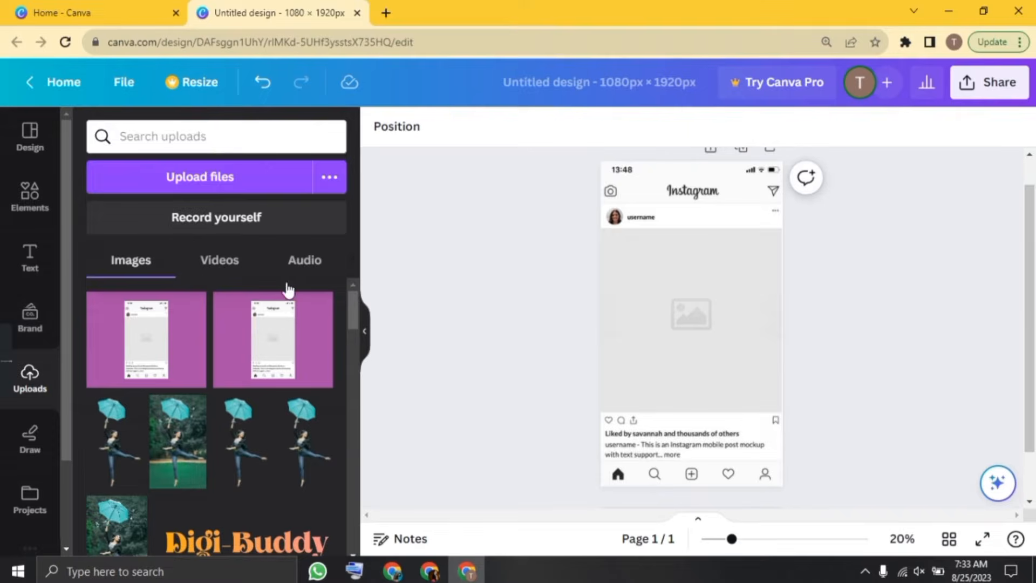
# Search the elements for "frames" and add a plain square frame to the page.
pyautogui.click(36, 205)
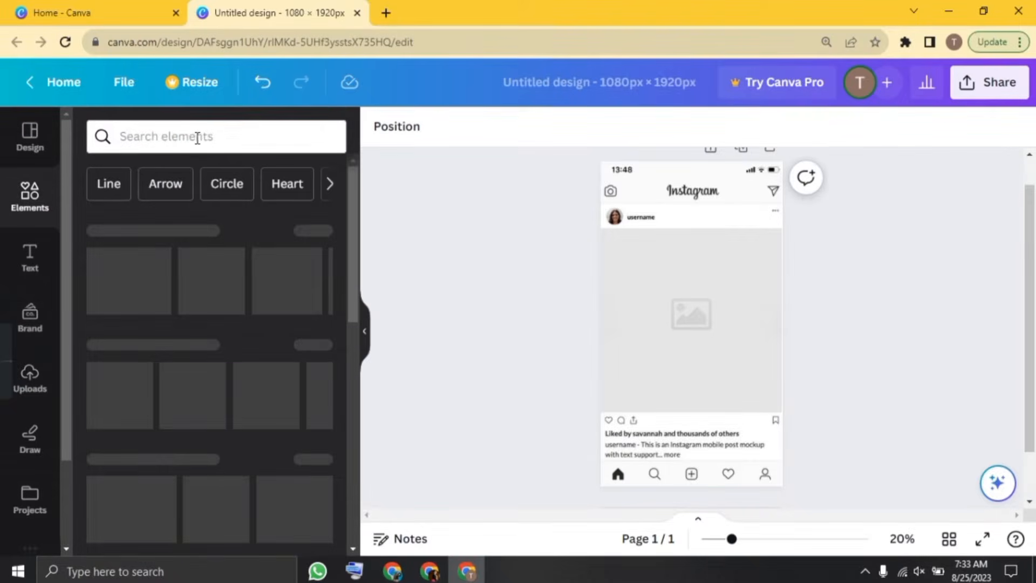
pyautogui.click(198, 138)
pyautogui.write('frames')
pyautogui.press('Return')
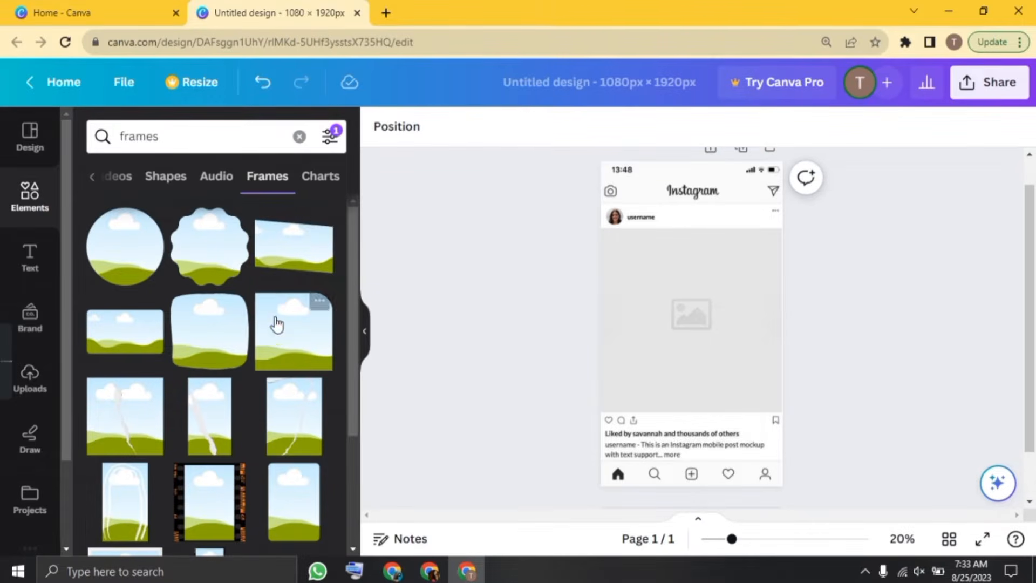
pyautogui.scroll(-6, 276, 323)
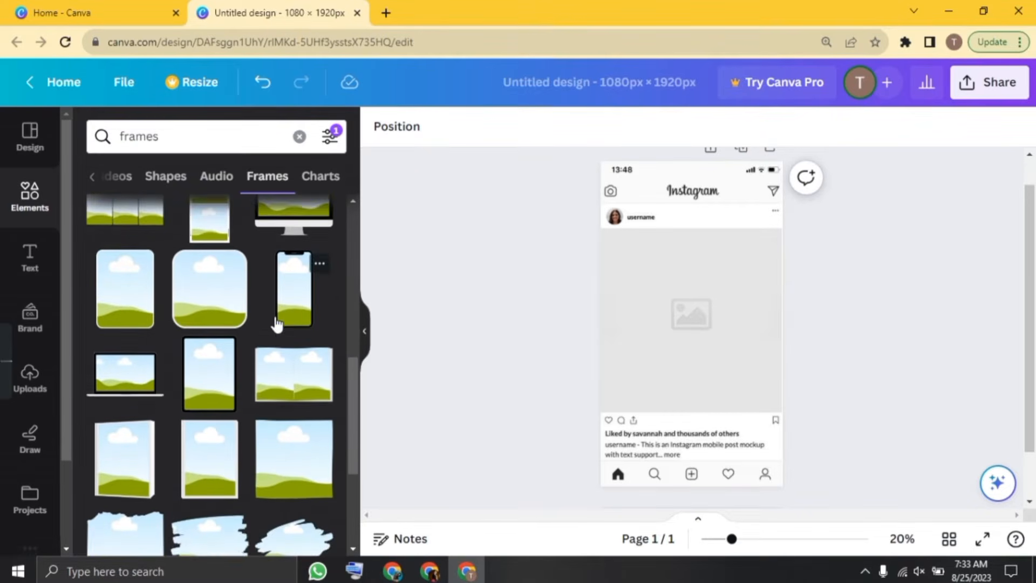
pyautogui.click(289, 428)
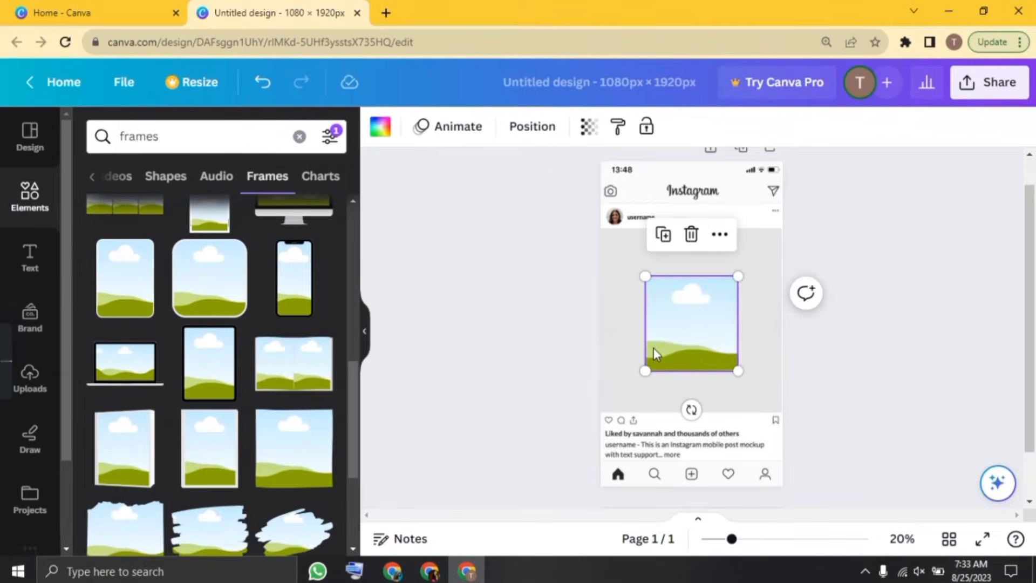
# Resize and position the square frame to cover the grey image placeholder of the Instagram post.
pyautogui.moveTo(646, 276); pyautogui.dragTo(601, 230)
pyautogui.click(744, 377)
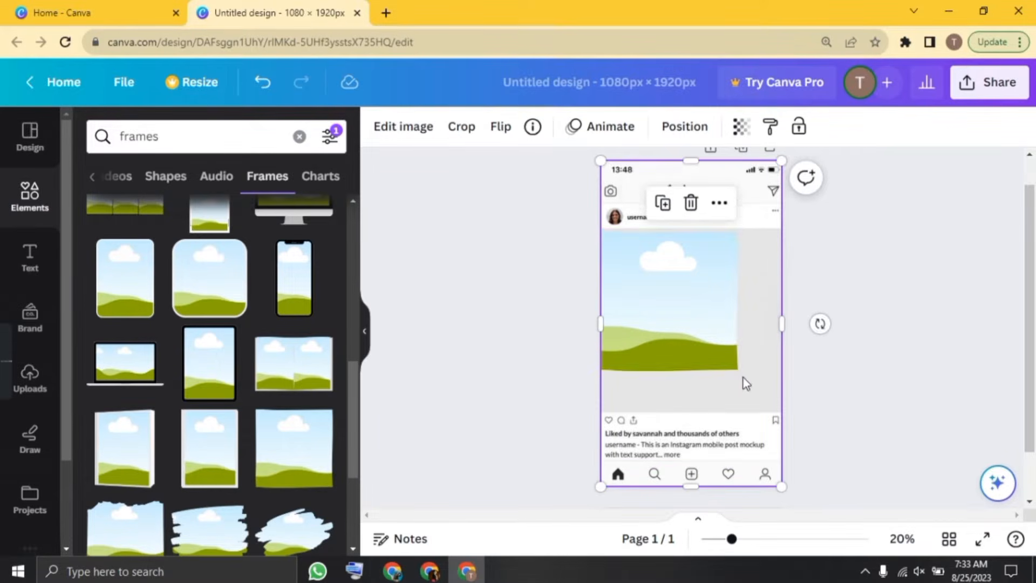
pyautogui.click(714, 350)
pyautogui.moveTo(740, 372); pyautogui.dragTo(792, 406)
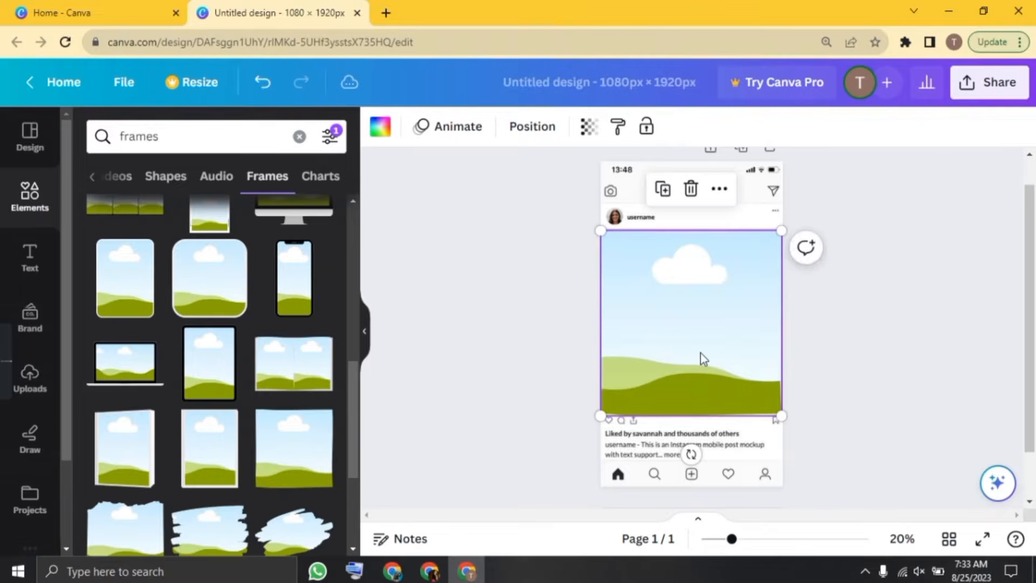
pyautogui.click(839, 306)
pyautogui.click(746, 328)
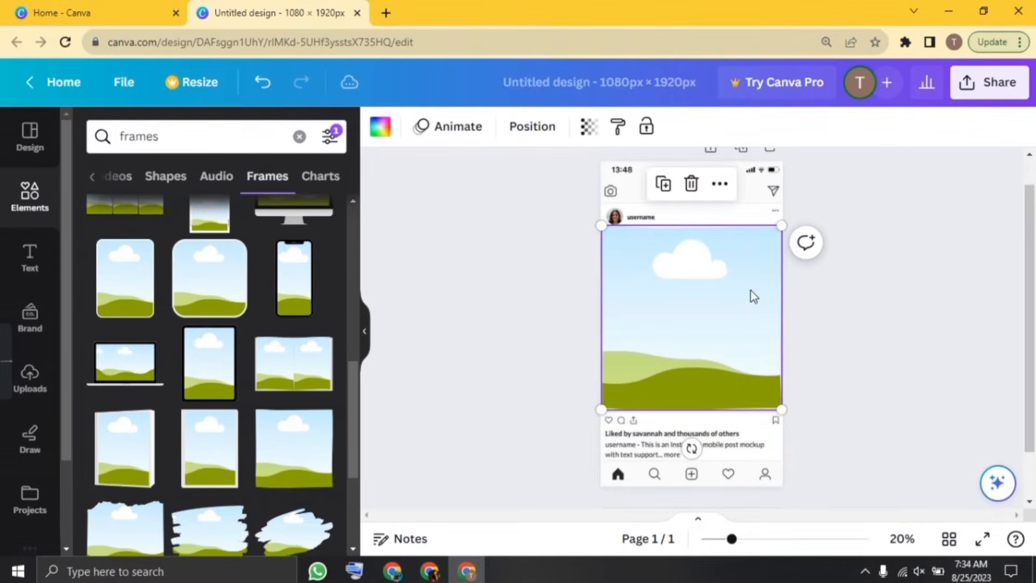
# Upload the 25.08.2023_07.30.47_REC photo of the woman in the orange sweater and place it in the frame.
pyautogui.click(29, 372)
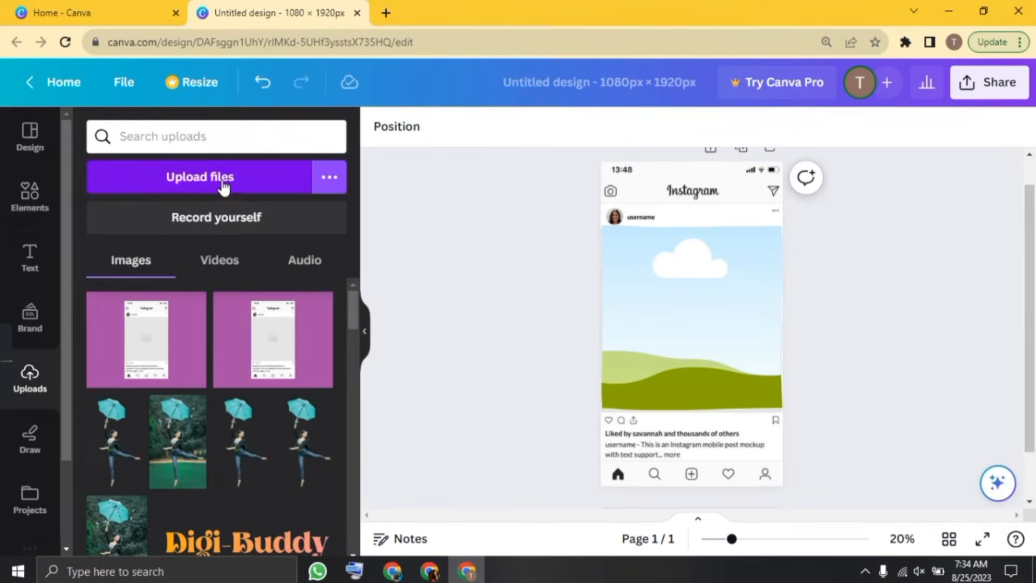
pyautogui.click(227, 172)
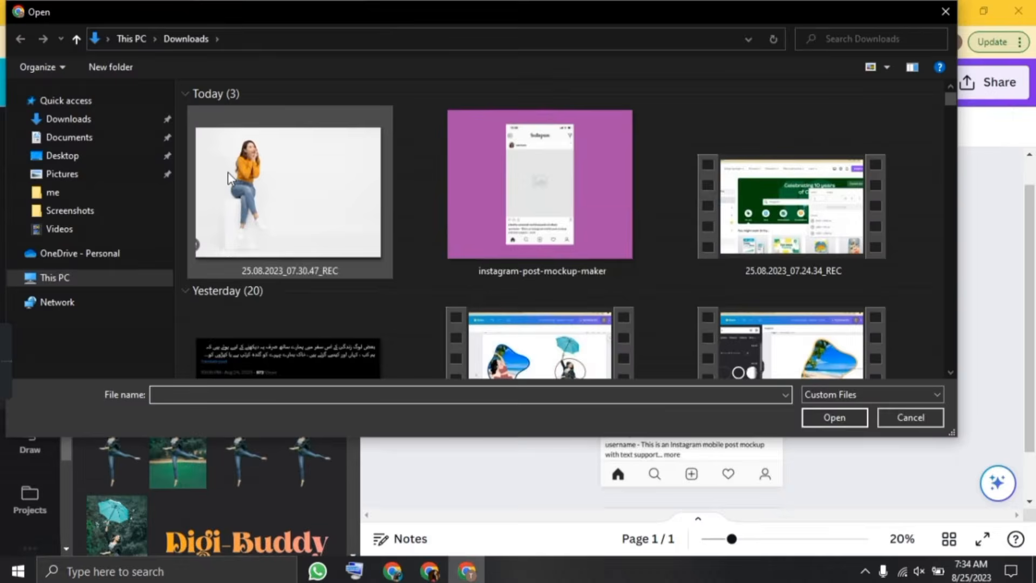
pyautogui.press('Escape')
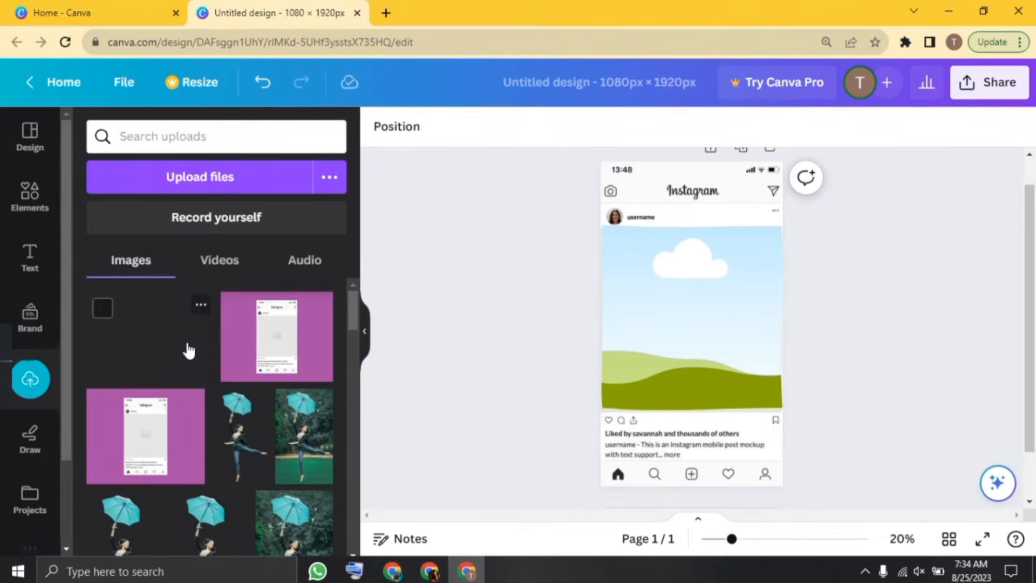
pyautogui.click(186, 351)
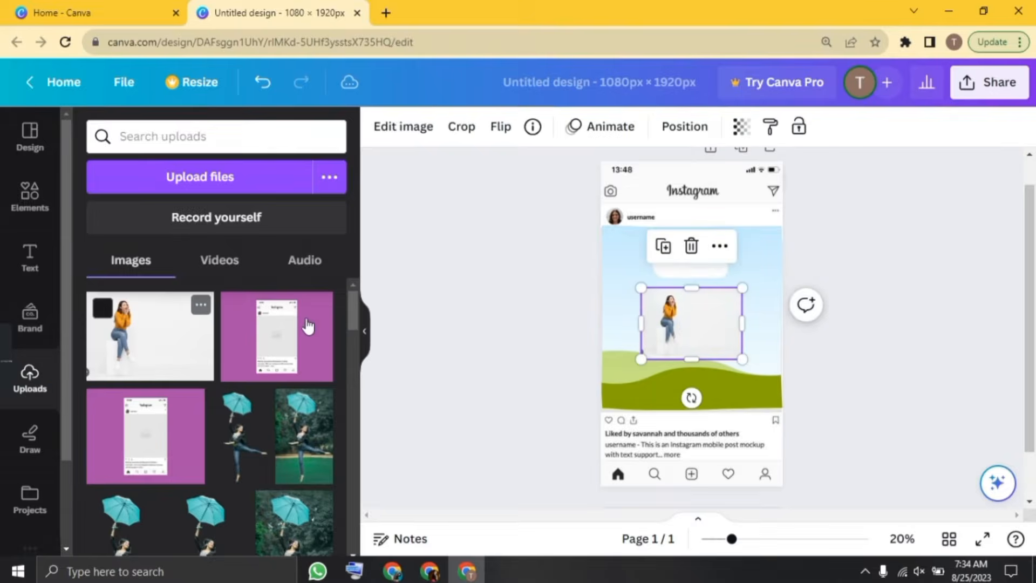
pyautogui.moveTo(691, 312); pyautogui.dragTo(746, 318)
# Enlarge and reposition the photo inside the frame to center the woman with her feet cut off, and lock it.
pyautogui.doubleClick(687, 322)
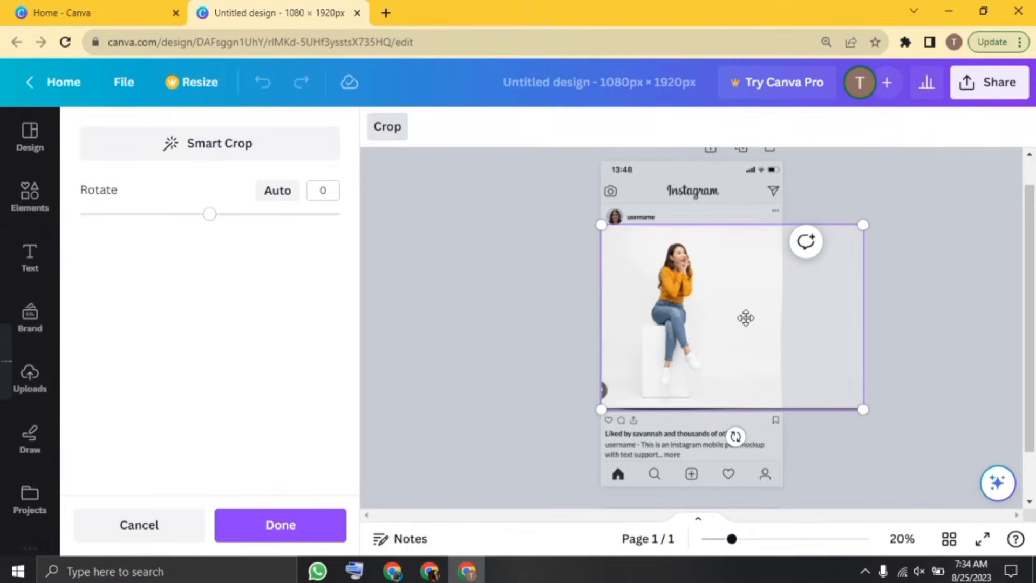
pyautogui.moveTo(862, 411); pyautogui.dragTo(959, 477)
pyautogui.moveTo(959, 225); pyautogui.dragTo(993, 199)
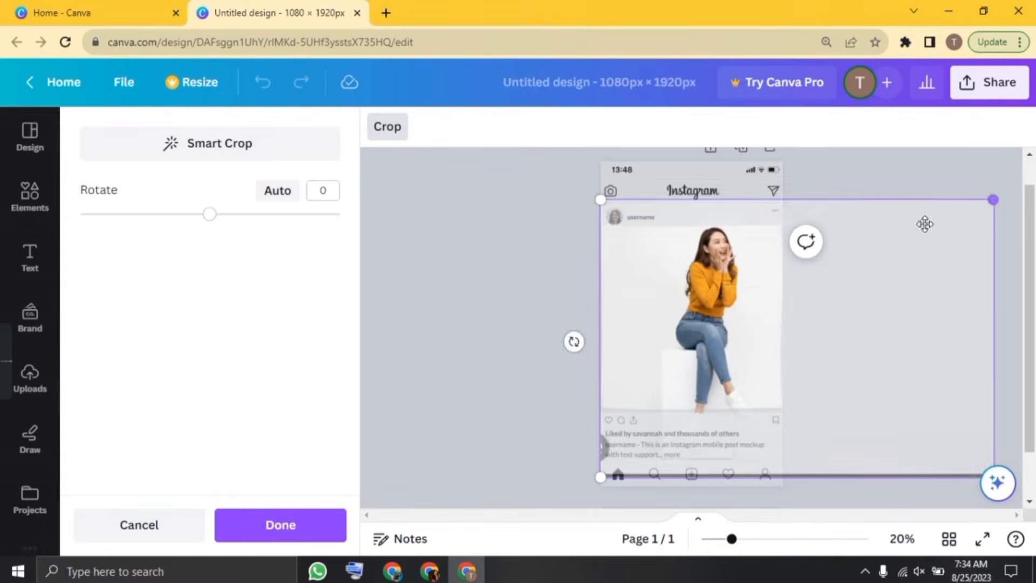
pyautogui.moveTo(717, 314); pyautogui.dragTo(695, 339)
pyautogui.doubleClick(695, 339)
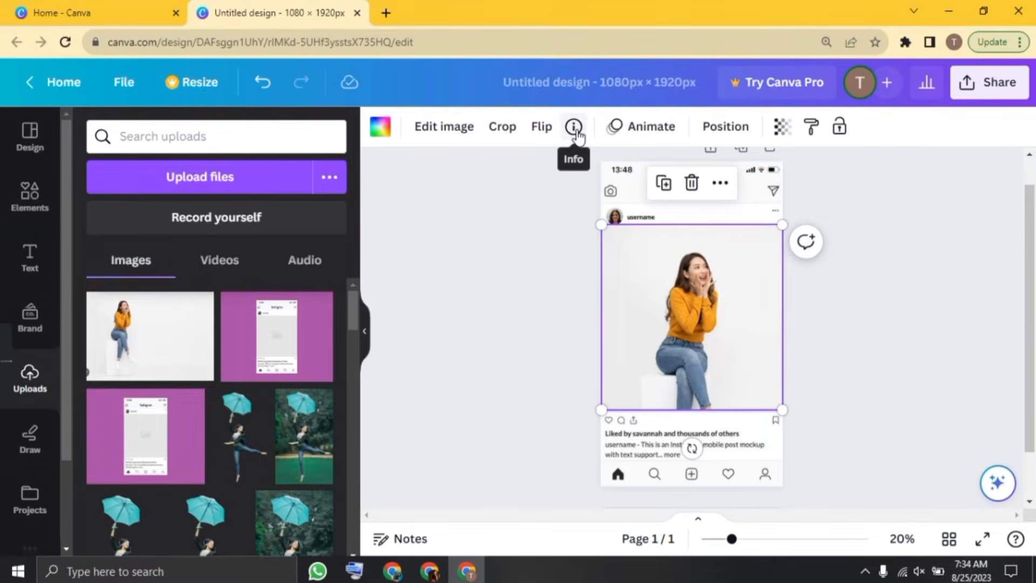
pyautogui.click(843, 129)
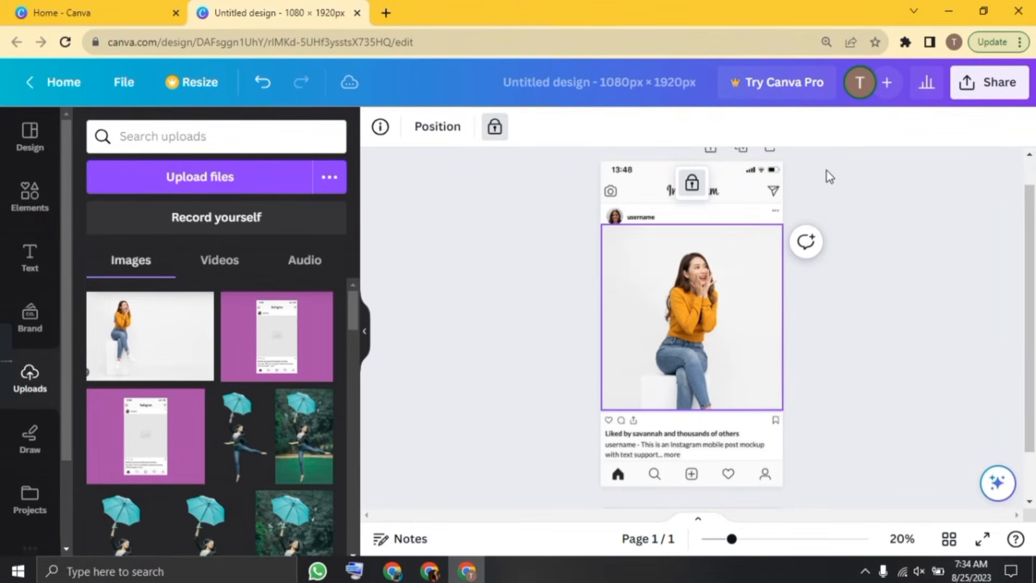
pyautogui.click(517, 379)
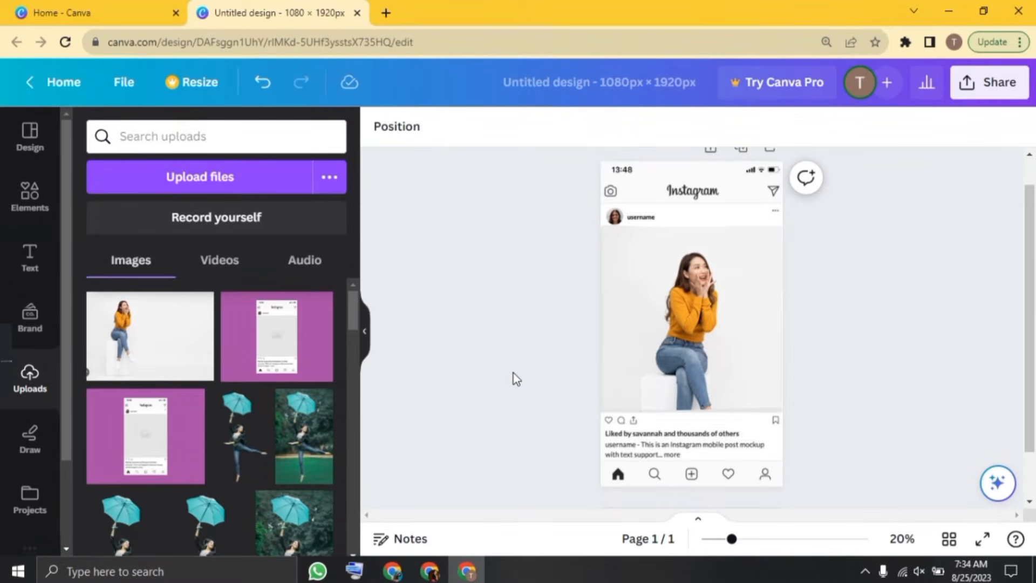
pyautogui.click(172, 337)
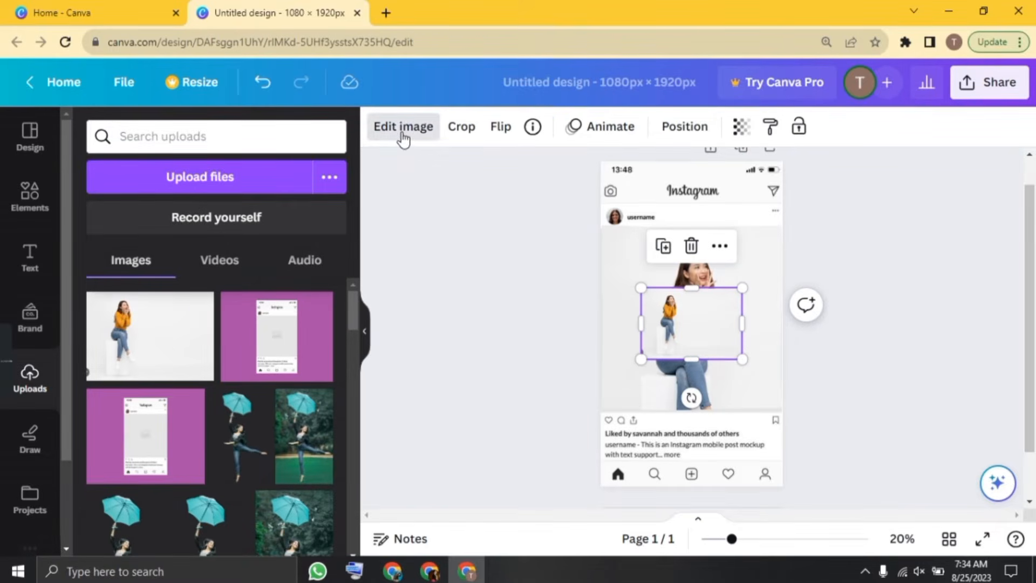
pyautogui.click(403, 130)
pyautogui.scroll(-4, 273, 438)
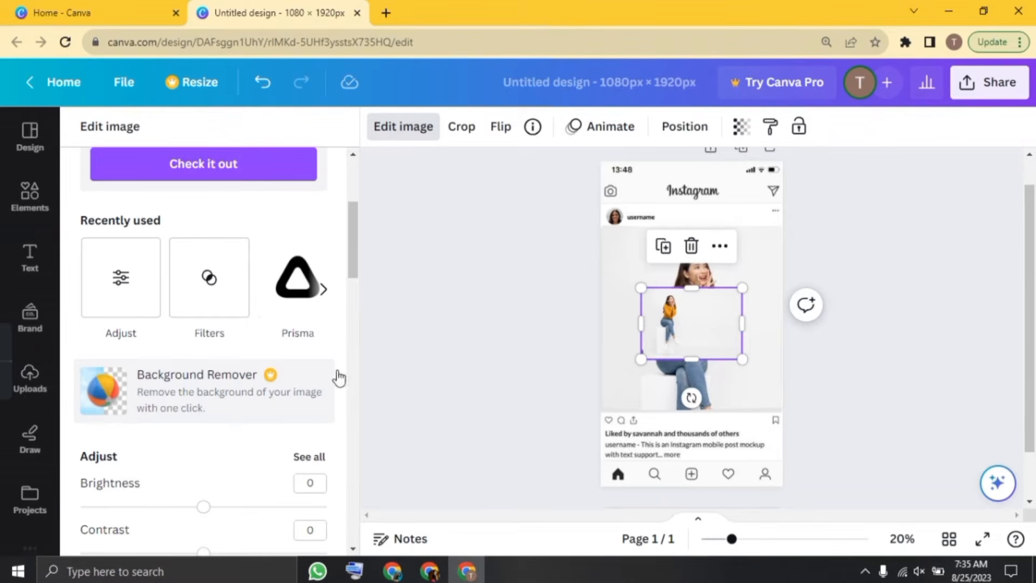
pyautogui.click(691, 246)
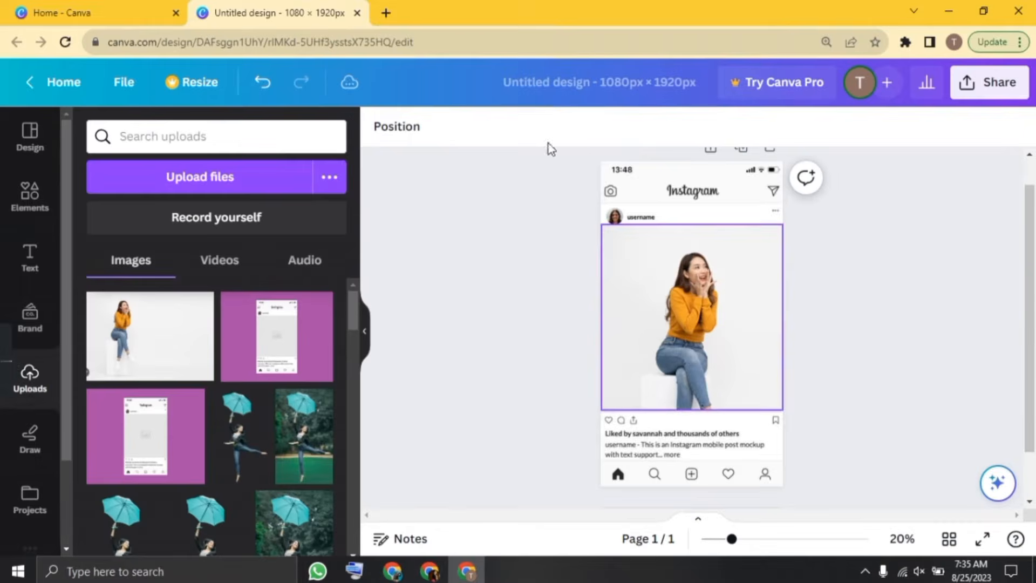
# Open remove.bg in a new browser tab, remove the background of the 25.08.2023_07.30.47_REC photo and download the result.
pyautogui.click(387, 12)
pyautogui.write('remove.bg')
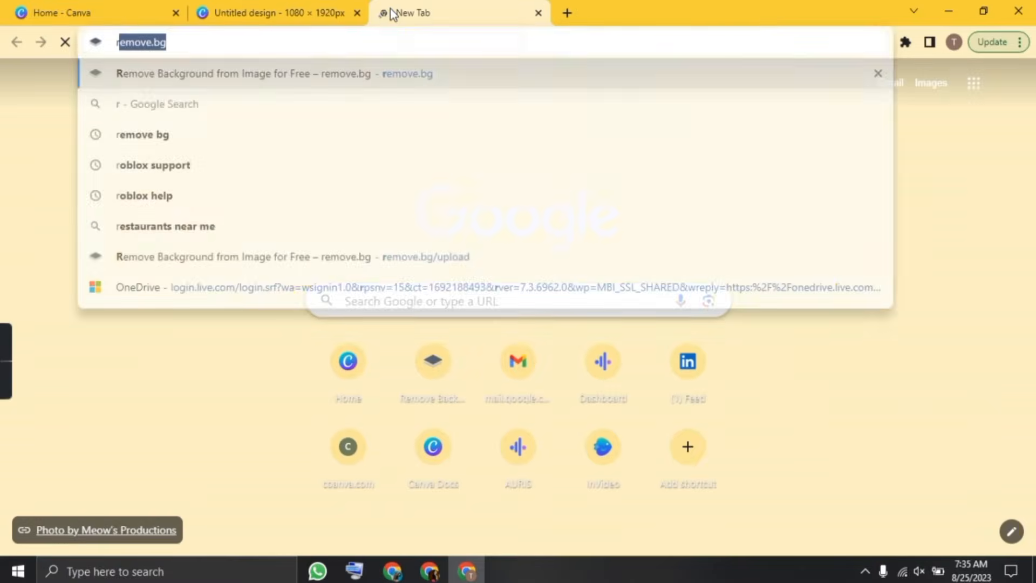
pyautogui.press('Return')
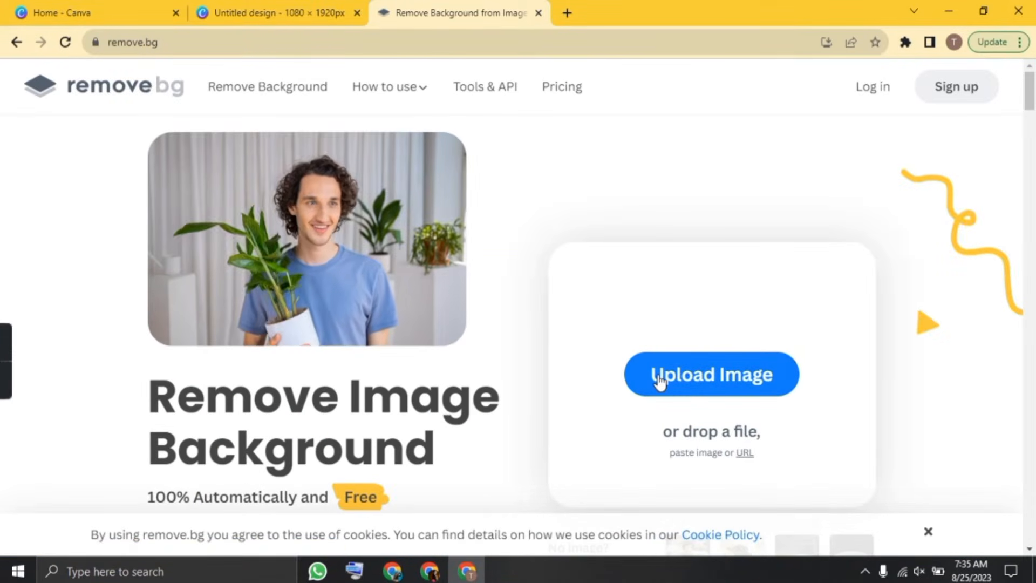
pyautogui.click(659, 379)
pyautogui.scroll(5, 656, 372)
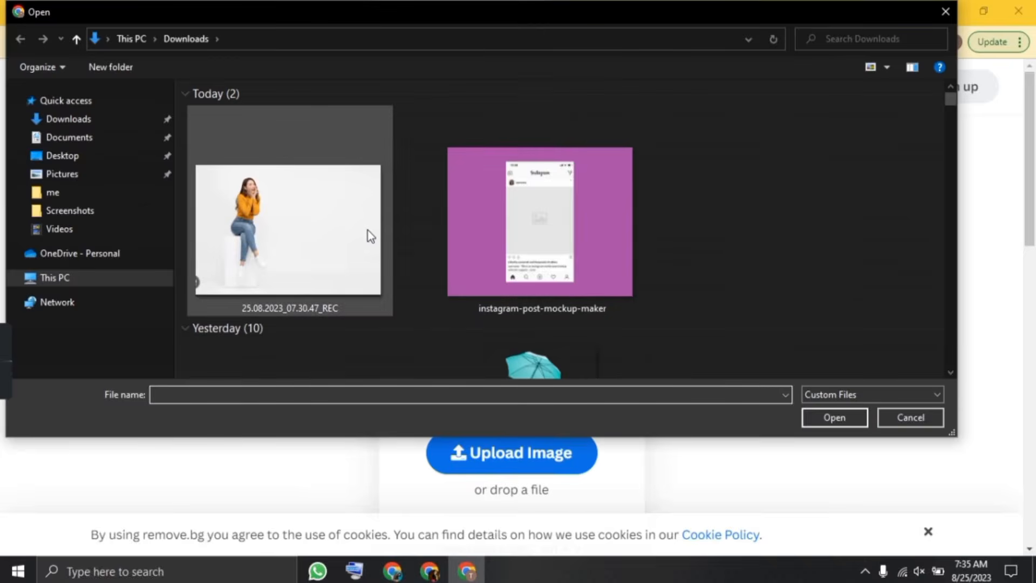
pyautogui.doubleClick(368, 230)
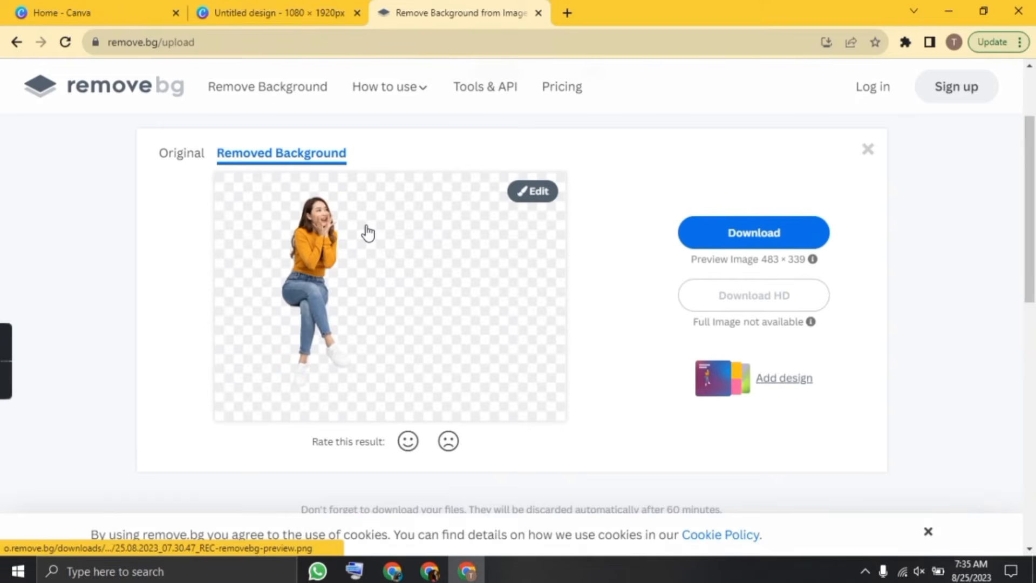
pyautogui.click(745, 238)
# Switch back to the Canva design and add the background-free cut-out of the woman from the uploads to the page.
pyautogui.click(273, 12)
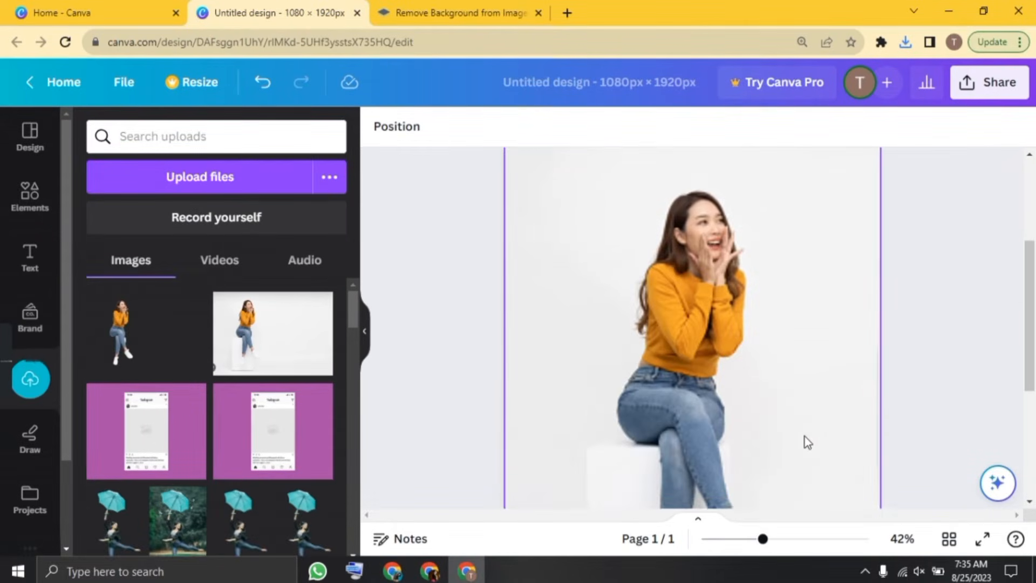
pyautogui.scroll(-2, 806, 441)
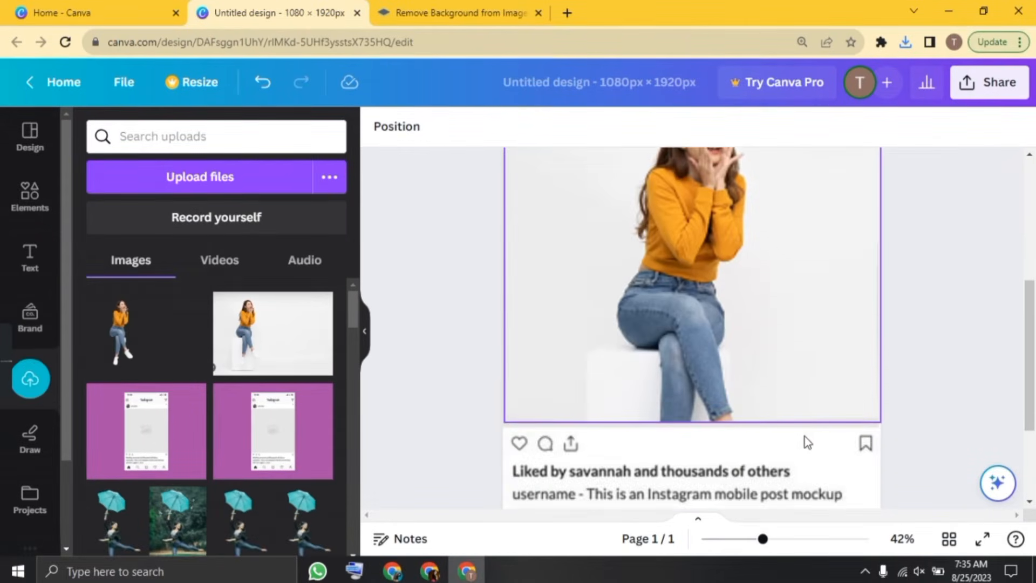
pyautogui.scroll(1, 806, 441)
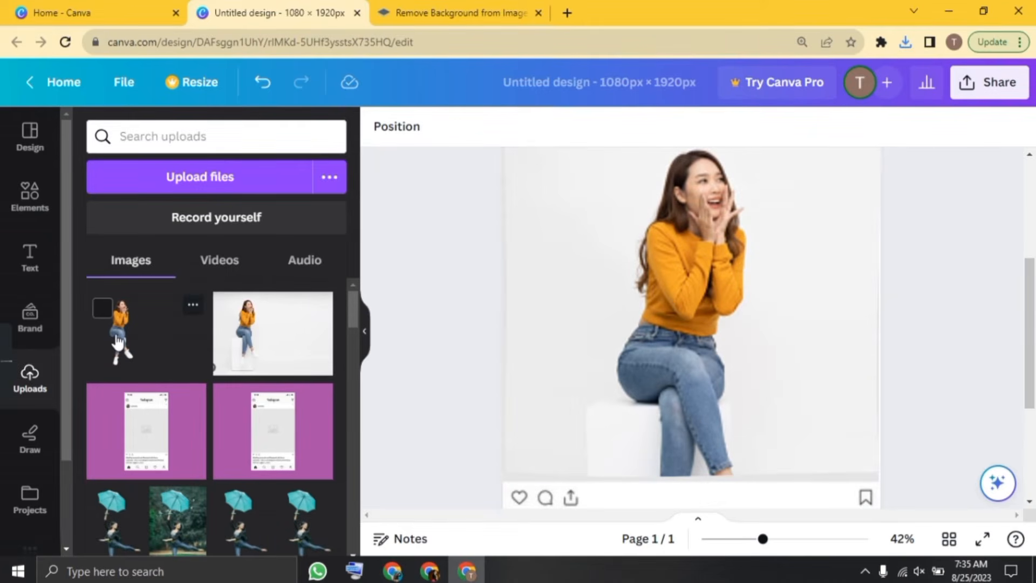
pyautogui.click(118, 341)
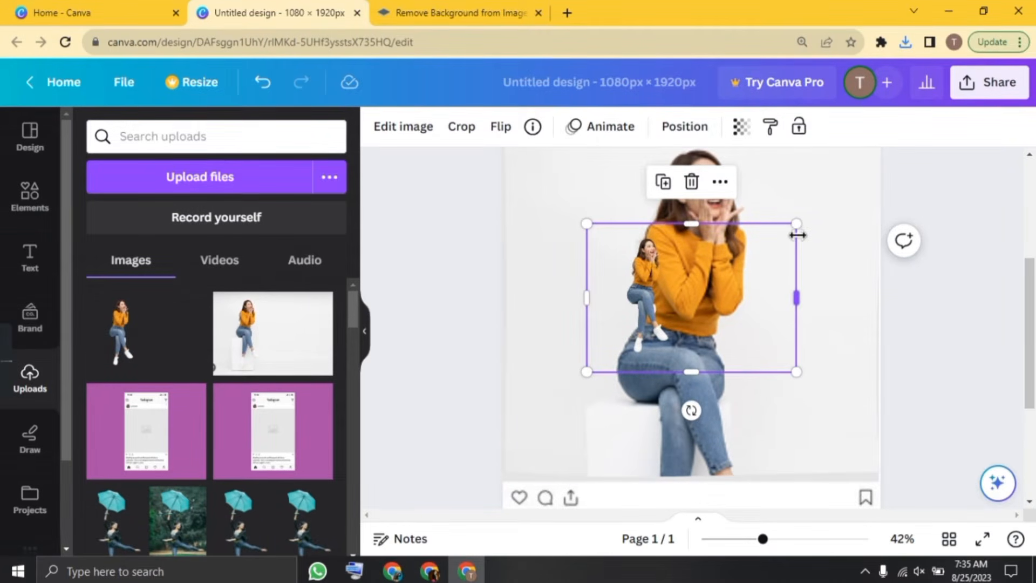
# Enlarge the background-free cut-out and align it exactly over the woman in the framed photo, with her feet extending below the frame.
pyautogui.moveTo(797, 229); pyautogui.dragTo(808, 310)
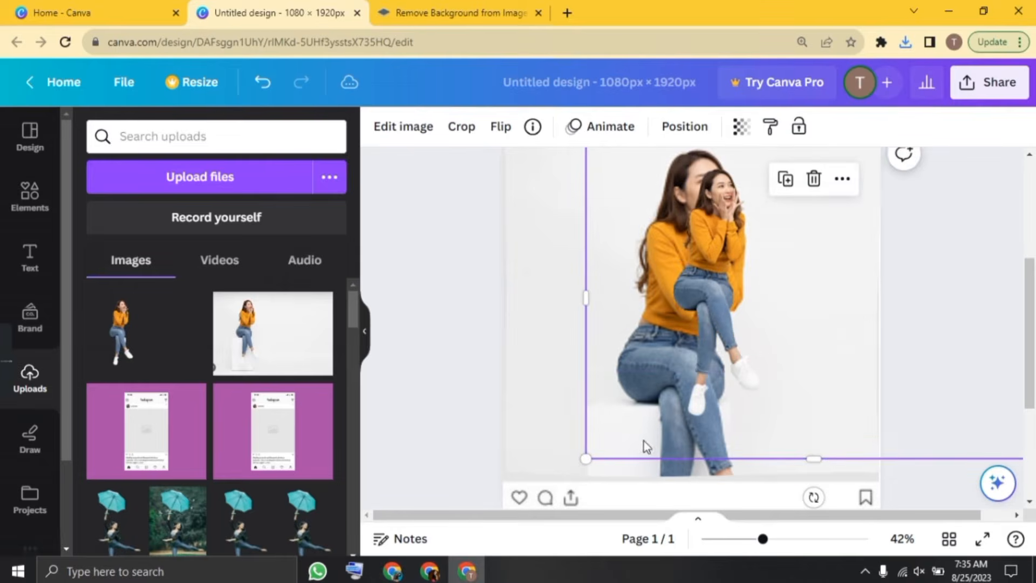
pyautogui.moveTo(587, 458); pyautogui.dragTo(399, 561)
pyautogui.moveTo(585, 326); pyautogui.dragTo(707, 304)
pyautogui.moveTo(636, 340); pyautogui.dragTo(647, 256)
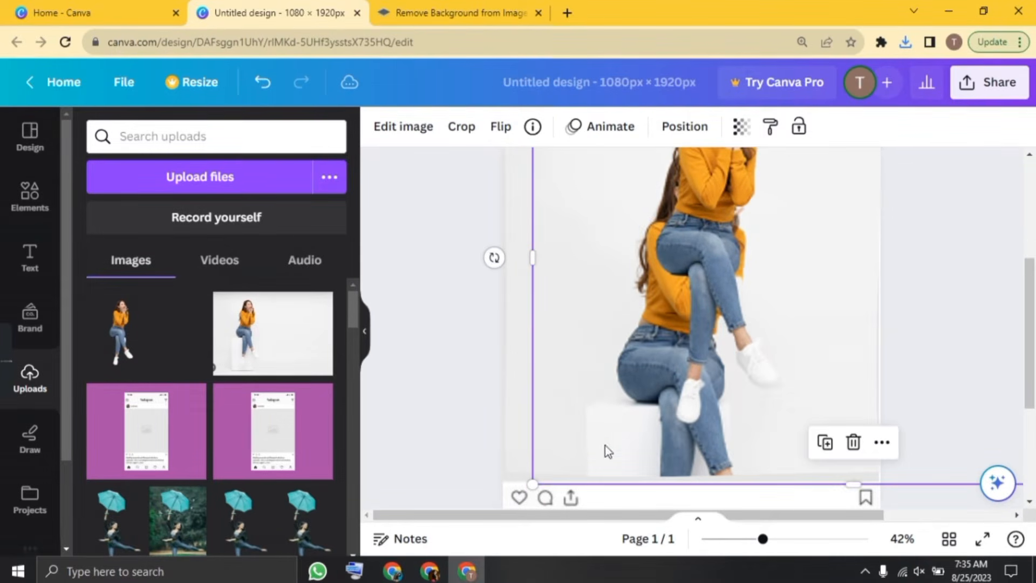
pyautogui.moveTo(761, 540); pyautogui.dragTo(729, 539)
pyautogui.moveTo(624, 400); pyautogui.dragTo(500, 486)
pyautogui.moveTo(665, 374); pyautogui.dragTo(740, 387)
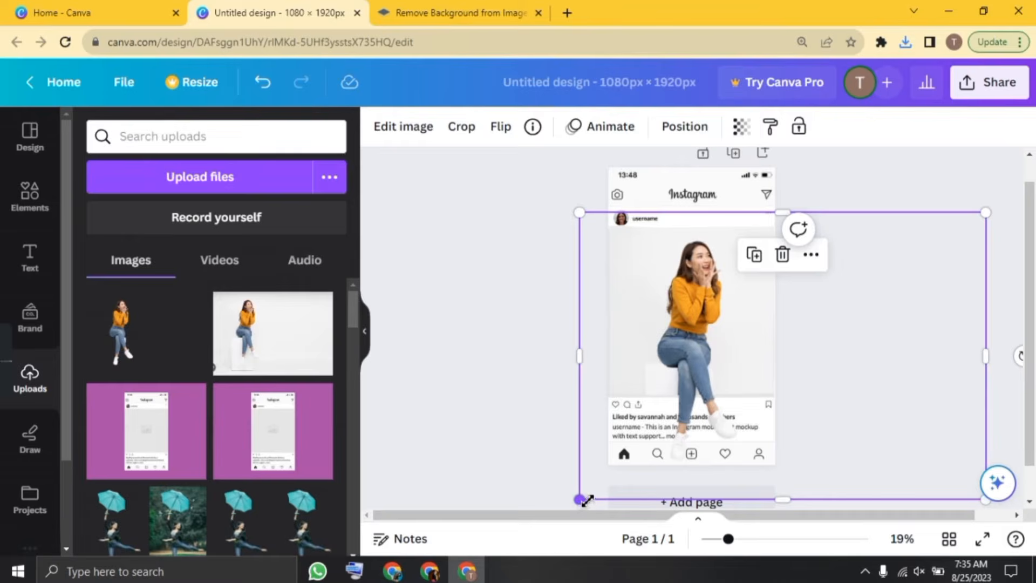
pyautogui.moveTo(587, 501); pyautogui.dragTo(596, 488)
pyautogui.moveTo(705, 367); pyautogui.dragTo(692, 360)
# Crop the cut-out down to the single front foot and ankle that stick out below the photo frame.
pyautogui.doubleClick(692, 360)
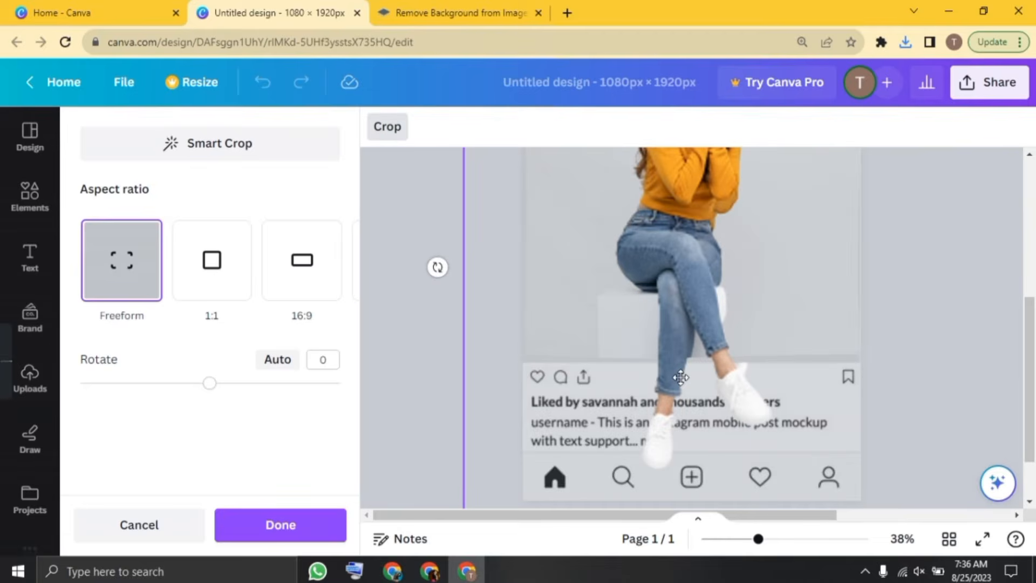
pyautogui.scroll(-2, 619, 422)
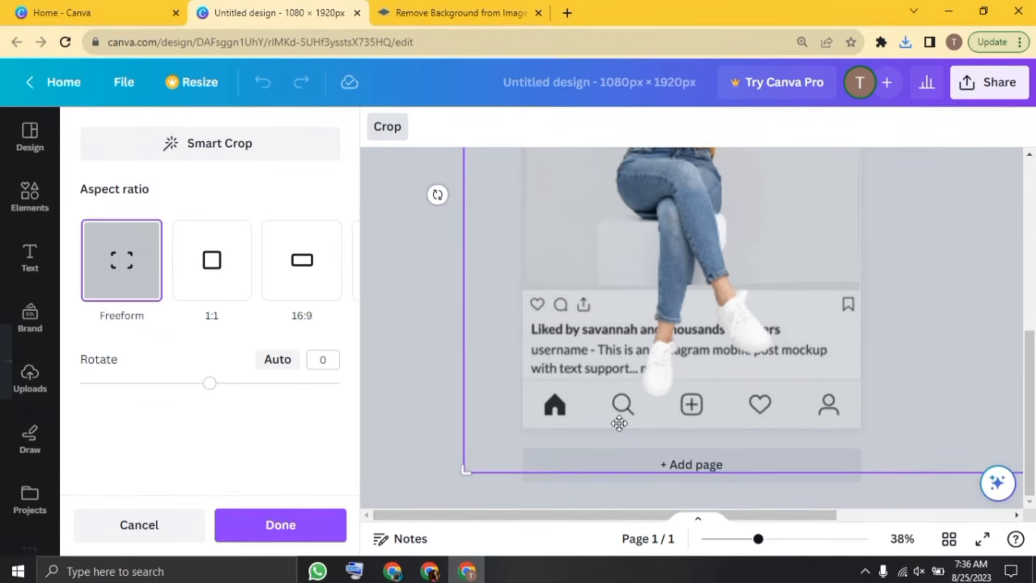
pyautogui.moveTo(458, 475); pyautogui.dragTo(685, 377)
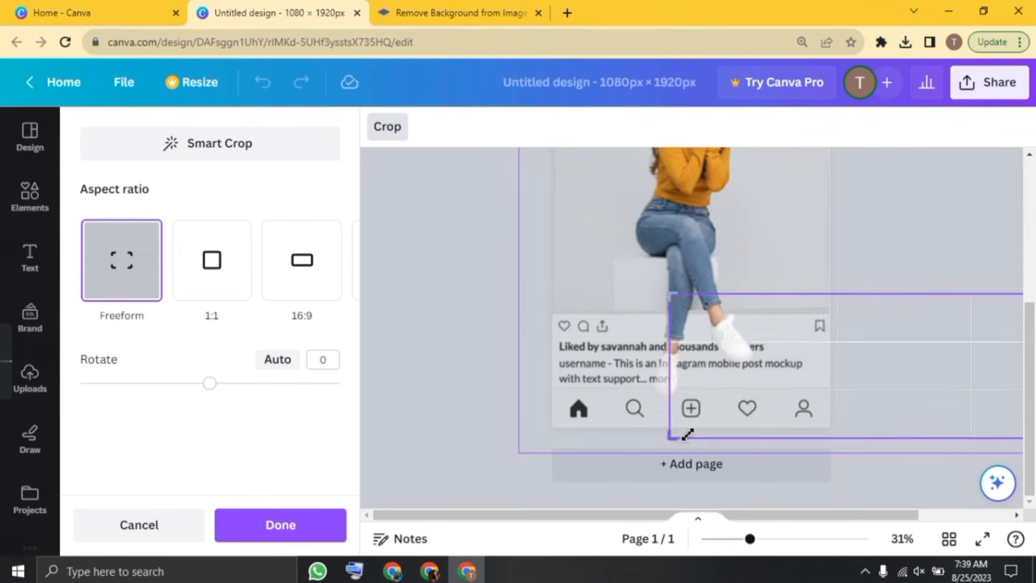
pyautogui.moveTo(685, 430); pyautogui.dragTo(699, 433)
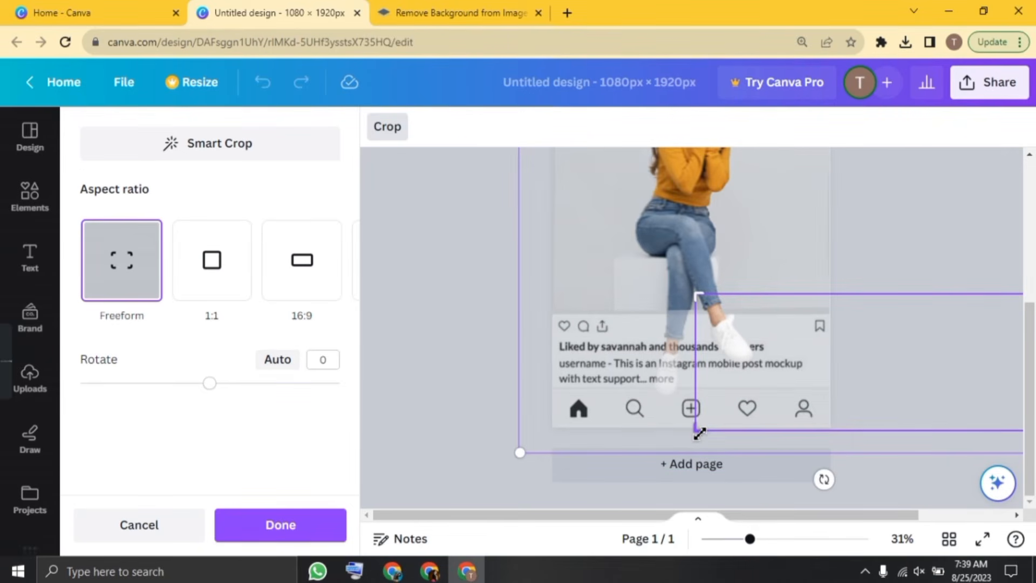
pyautogui.click(426, 326)
pyautogui.click(425, 326)
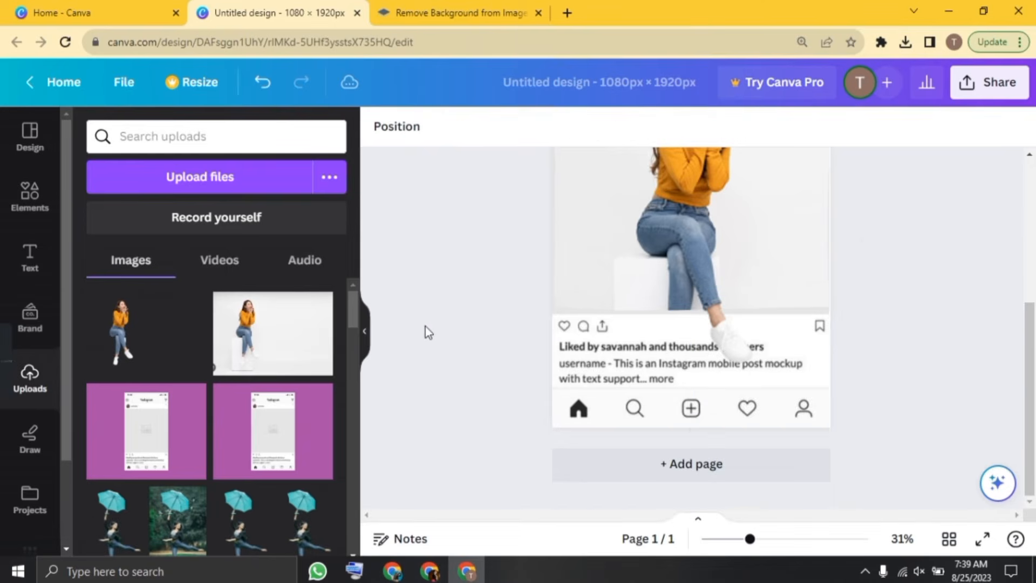
# Search the elements for "shadow" and show only the matching graphics.
pyautogui.scroll(2, 426, 326)
pyautogui.scroll(2, 425, 326)
pyautogui.scroll(1, 425, 326)
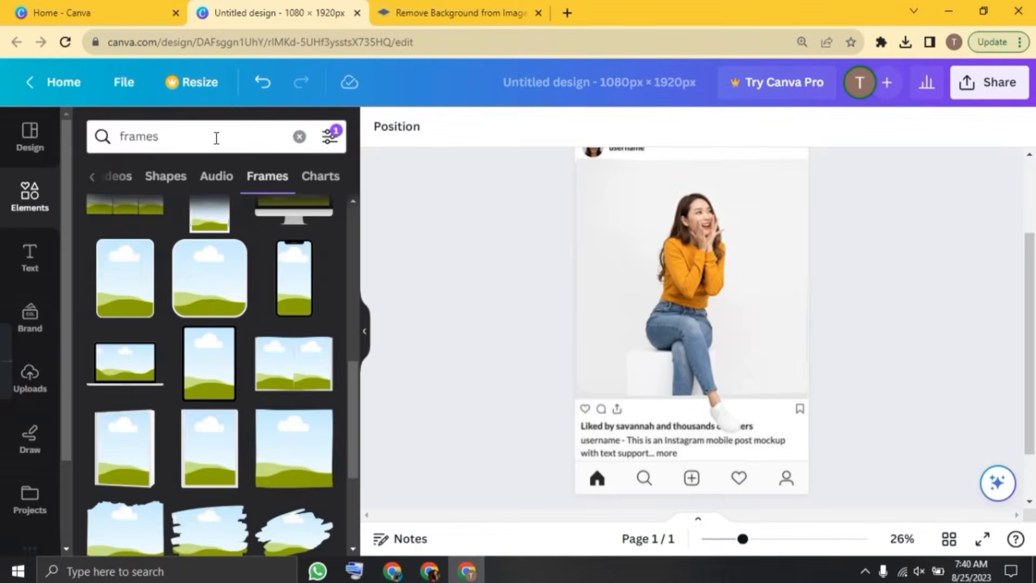
pyautogui.moveTo(215, 139); pyautogui.dragTo(109, 137)
pyautogui.write('shadow')
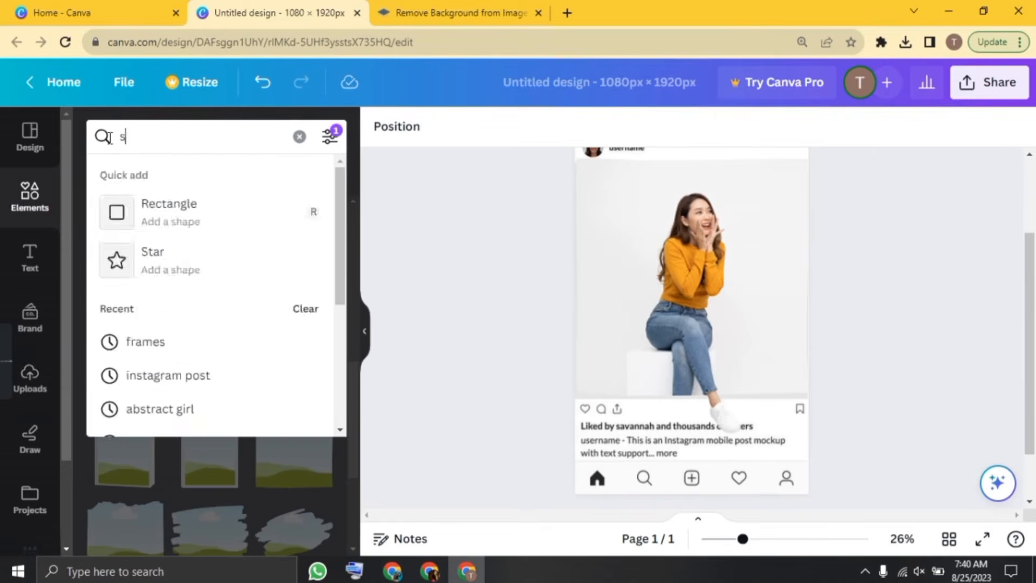
pyautogui.press('Return')
pyautogui.click(92, 177)
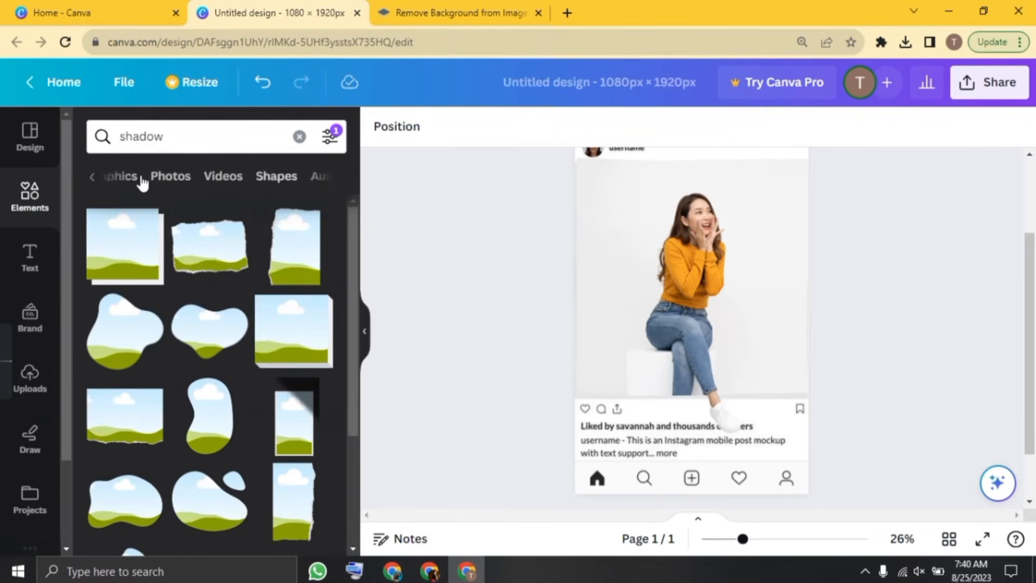
pyautogui.click(135, 179)
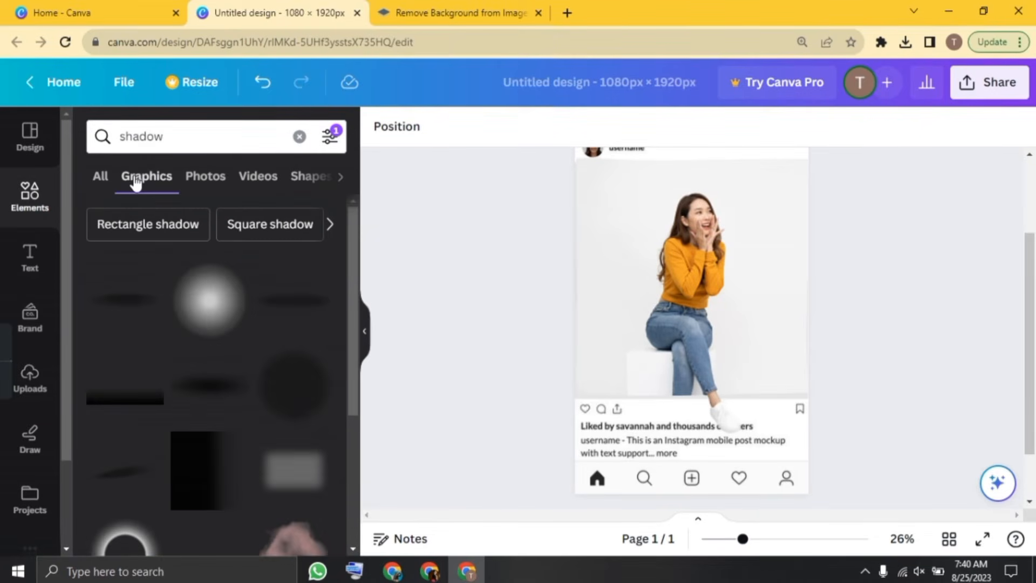
# Add the slanted soft shadow graphic, rotate it to a steep diagonal and place it along the woman's lower legs.
pyautogui.click(112, 493)
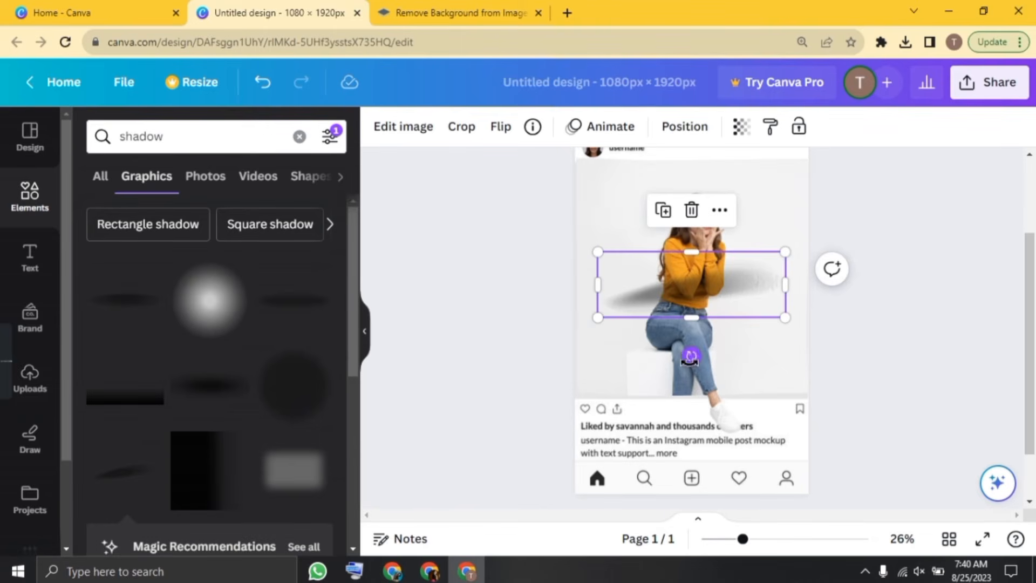
pyautogui.moveTo(691, 357); pyautogui.dragTo(624, 308)
pyautogui.moveTo(710, 326); pyautogui.dragTo(686, 400)
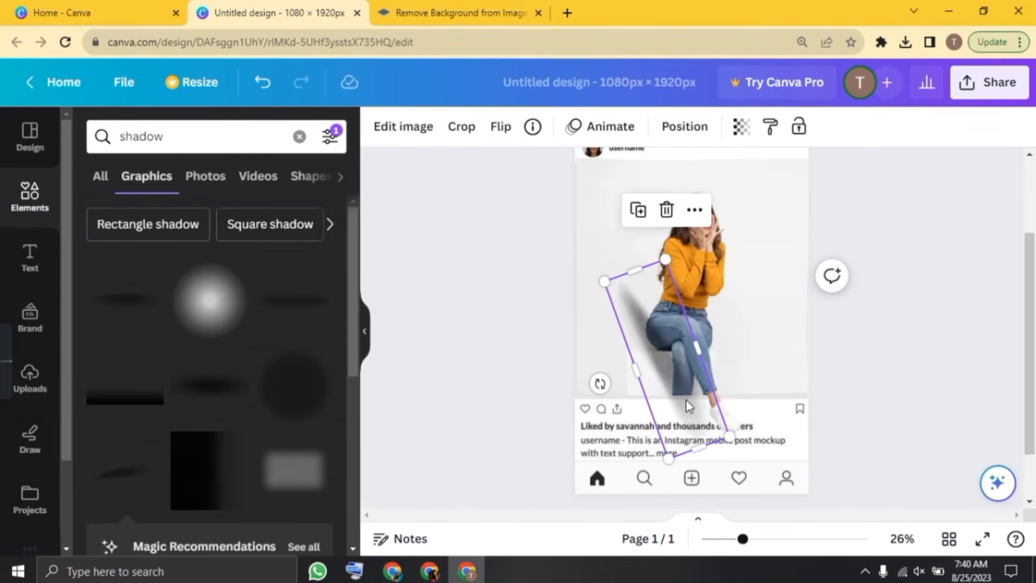
# Send the shadow backward behind the foot cut-out and the framed photo so it only shows below the frame.
pyautogui.rightClick(680, 378)
pyautogui.moveTo(734, 272)
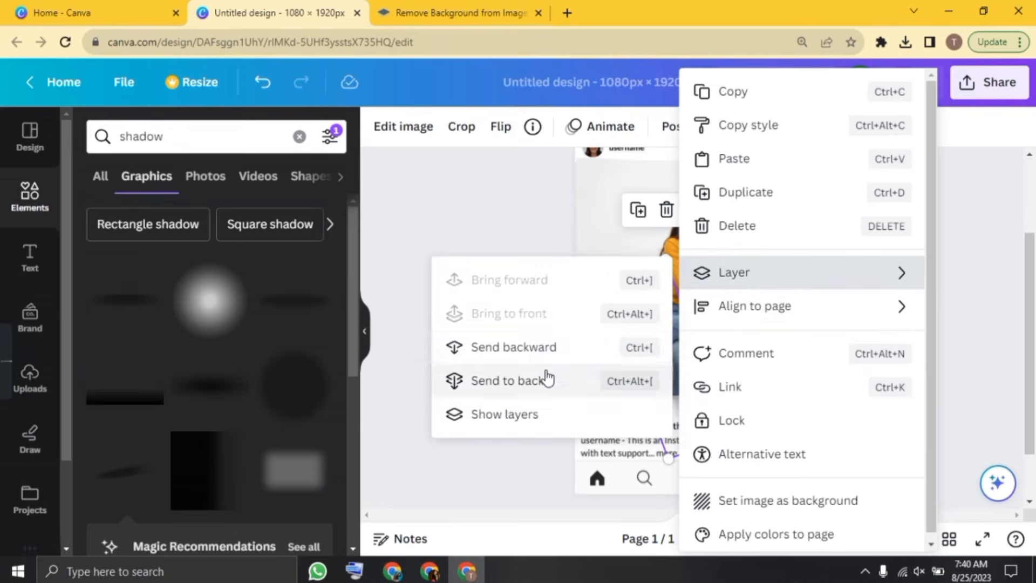
pyautogui.click(549, 350)
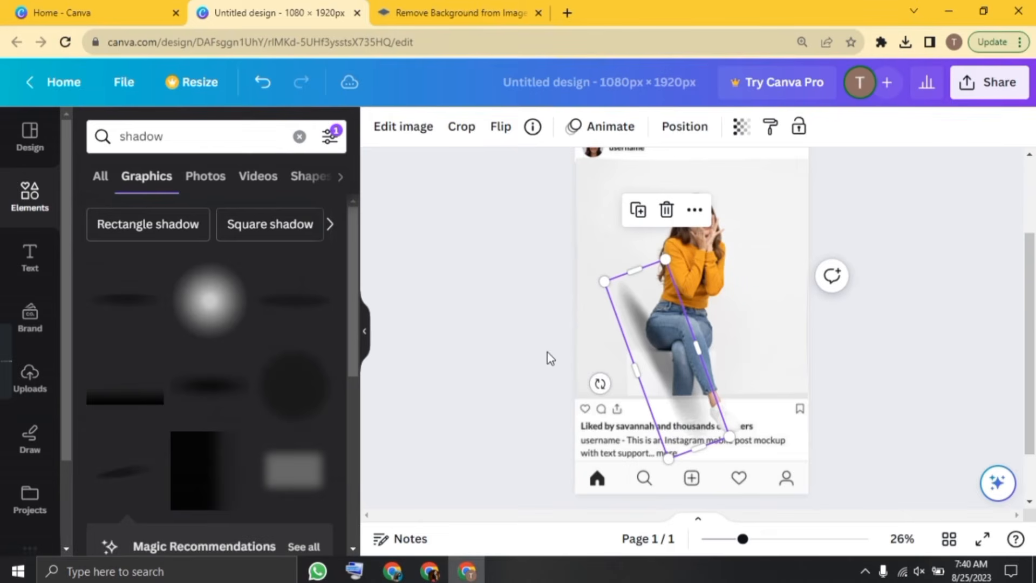
pyautogui.rightClick(674, 342)
pyautogui.moveTo(727, 275)
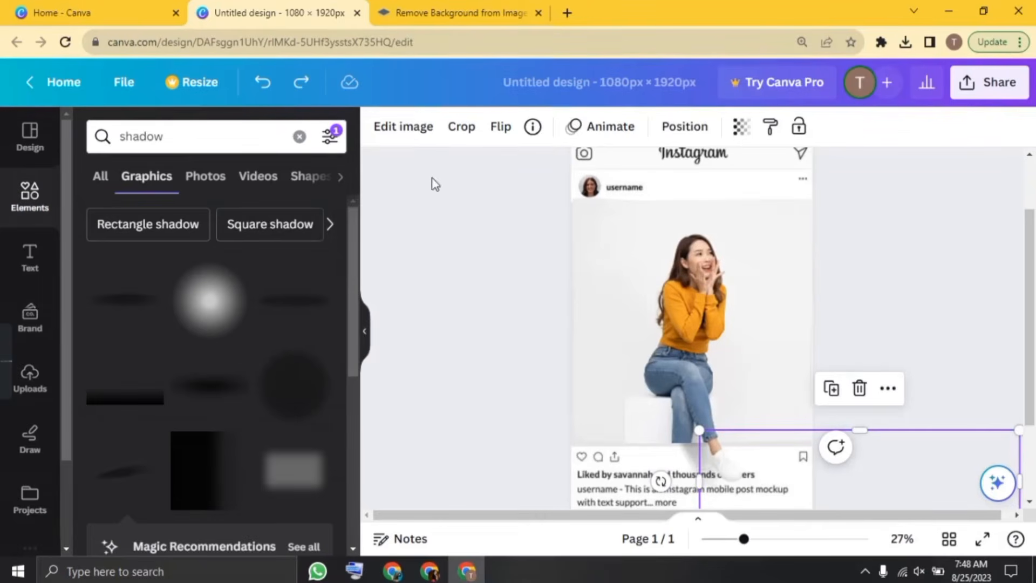
# Edit the foot cut-out image, reducing its contrast to about -32 and lowering its brightness.
pyautogui.click(403, 128)
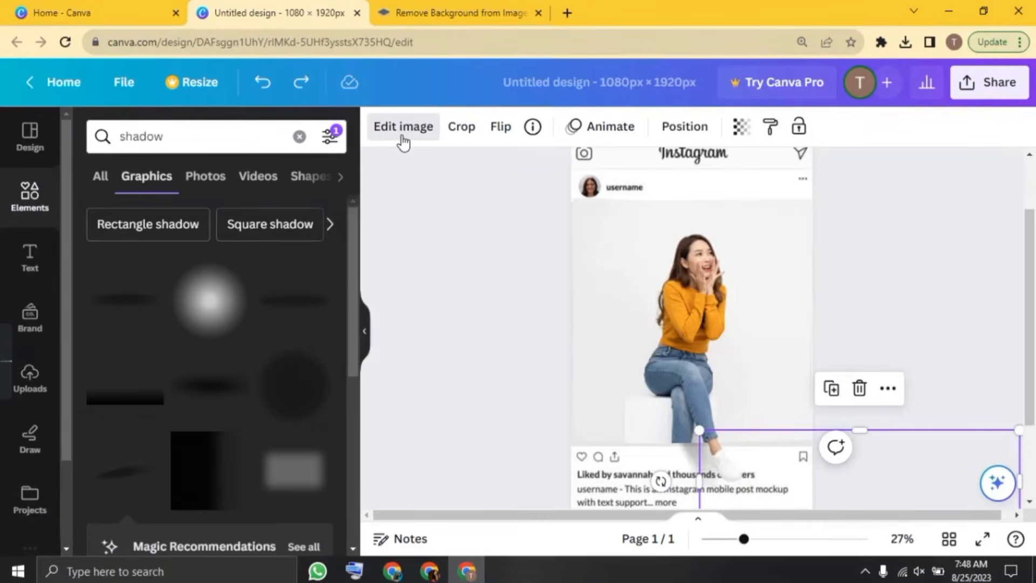
pyautogui.scroll(-5, 258, 371)
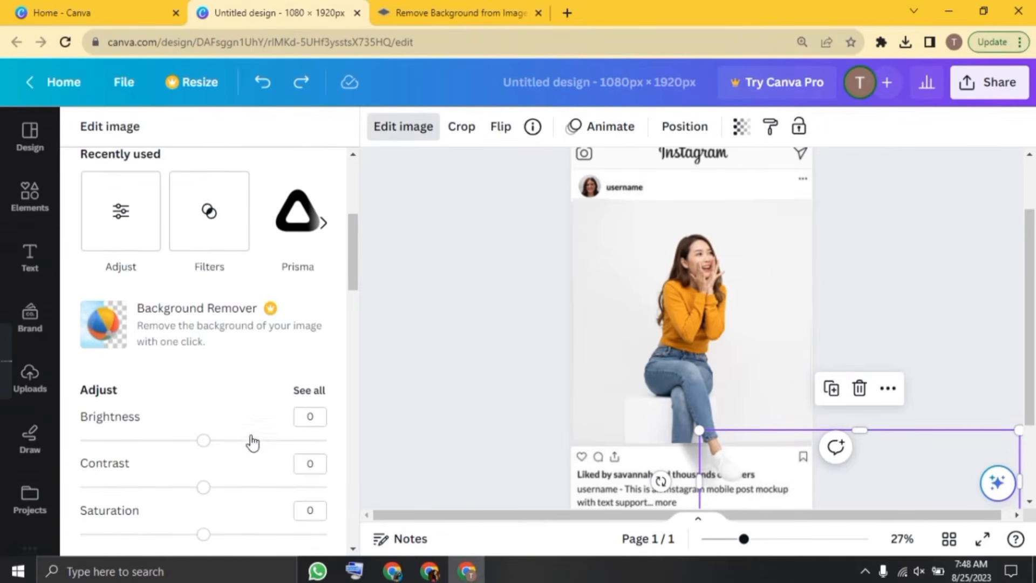
pyautogui.scroll(-2, 250, 441)
pyautogui.moveTo(204, 386); pyautogui.dragTo(176, 396)
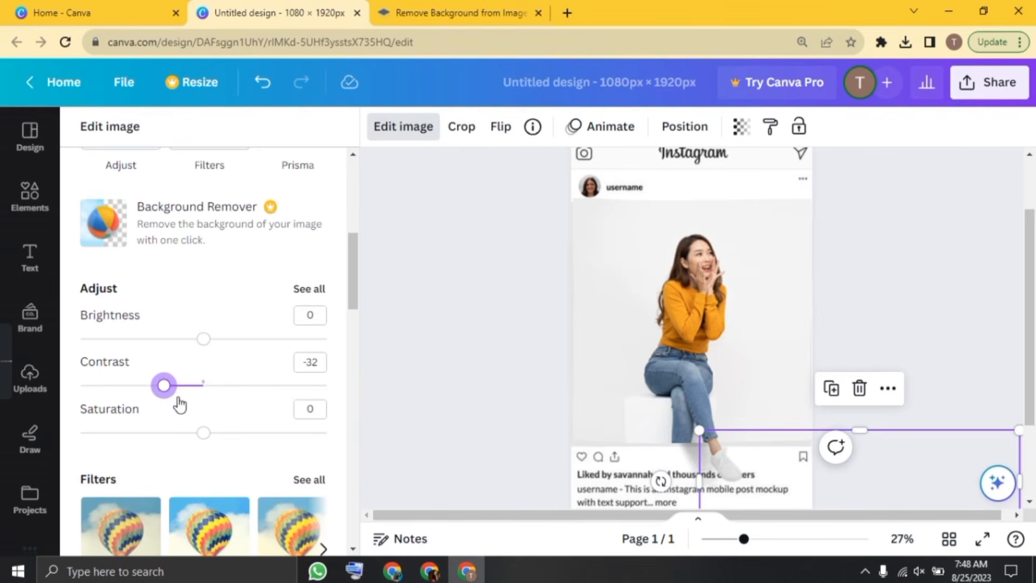
pyautogui.click(208, 432)
pyautogui.moveTo(204, 339); pyautogui.dragTo(183, 349)
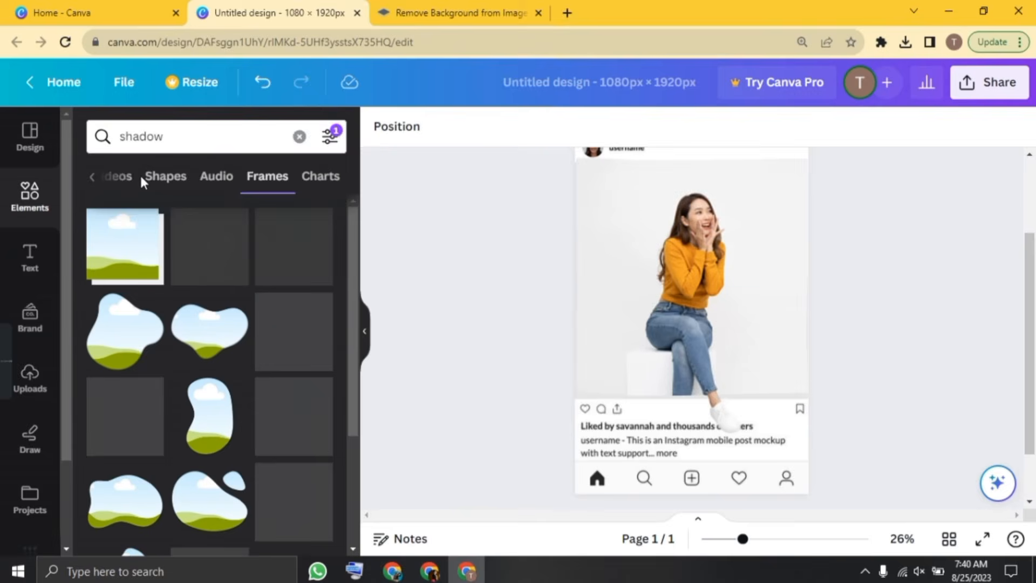
# Examine the whole mockup, checking how the foot and its shadow pop out of the photo frame.
pyautogui.click(136, 181)
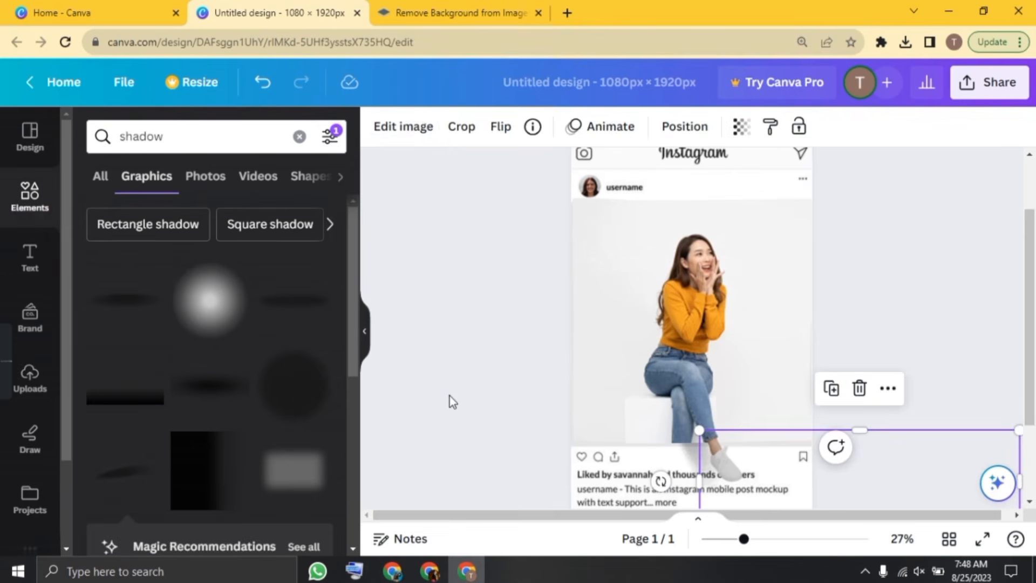
pyautogui.click(449, 401)
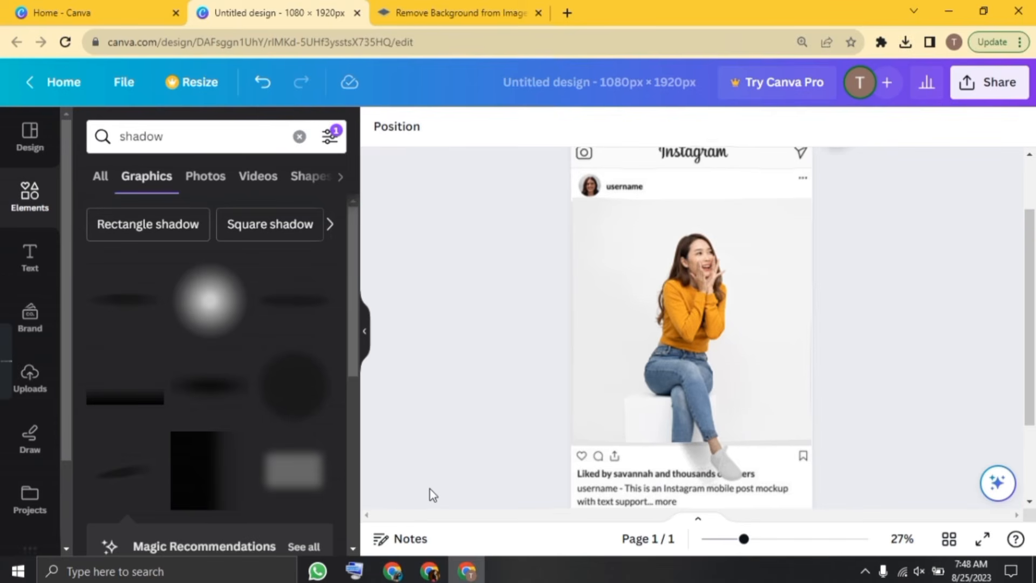
pyautogui.scroll(-3, 429, 489)
pyautogui.scroll(2, 430, 489)
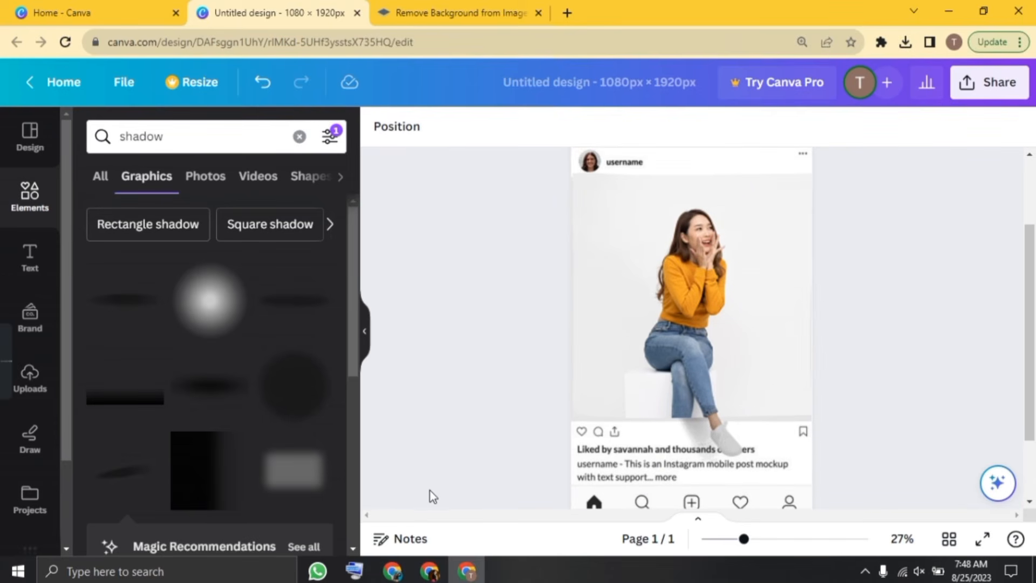
pyautogui.scroll(-1, 430, 491)
pyautogui.scroll(-1, 477, 414)
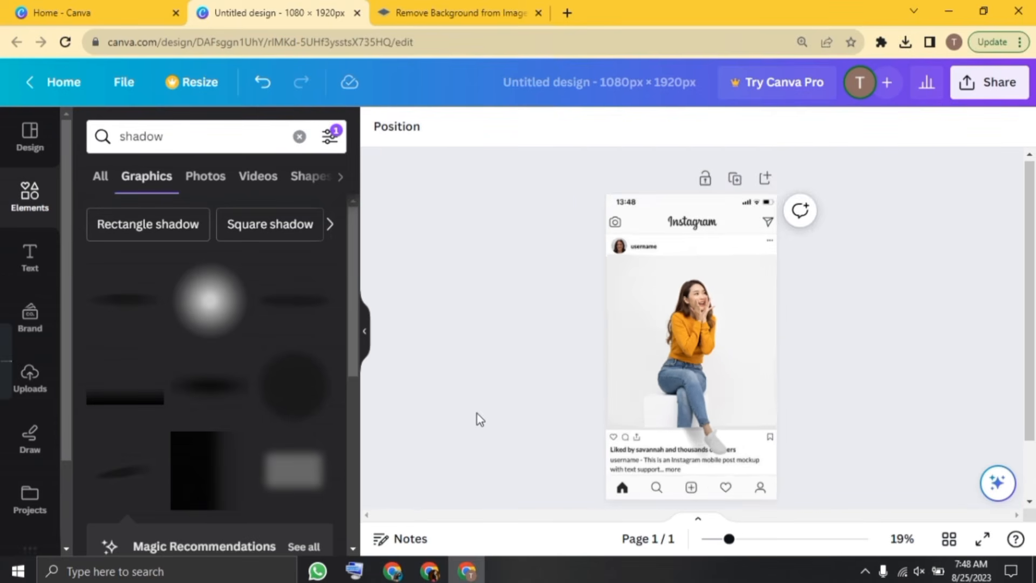
pyautogui.scroll(-2, 478, 413)
pyautogui.scroll(2, 477, 414)
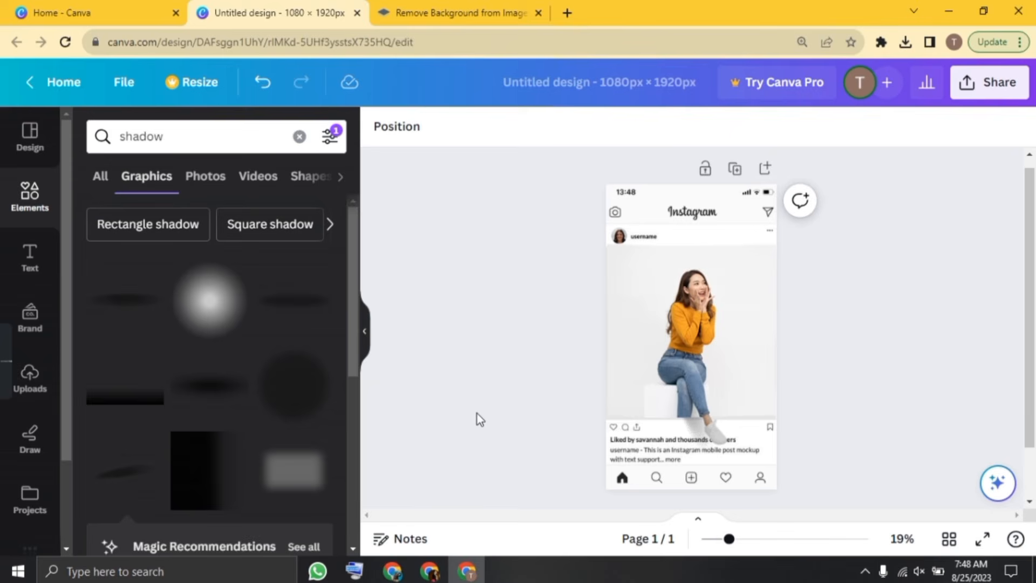
# Fine-tune the size and position of the foot cut-out so it lines up with the leg in the framed photo.
pyautogui.scroll(3, 477, 414)
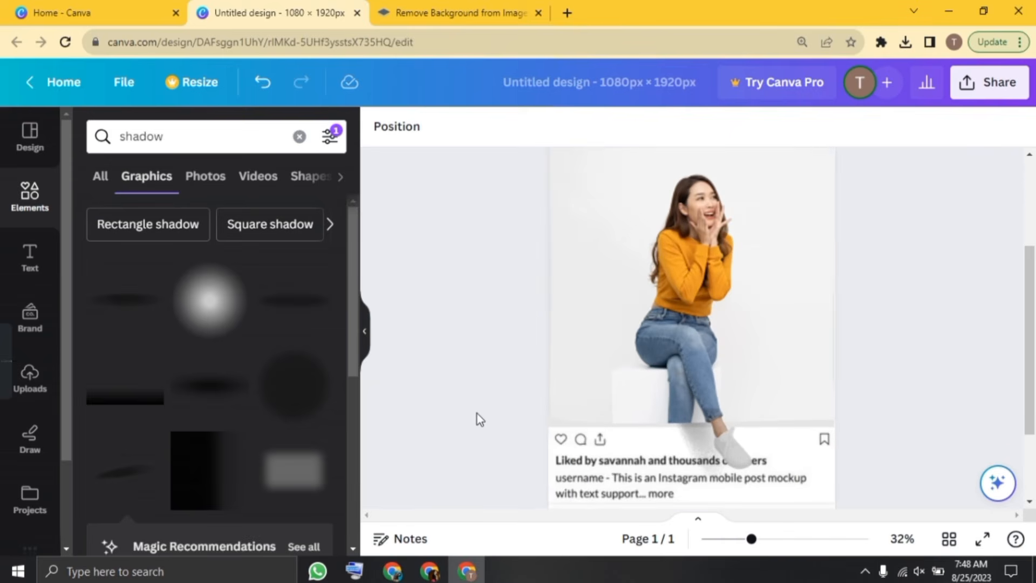
pyautogui.scroll(3, 478, 413)
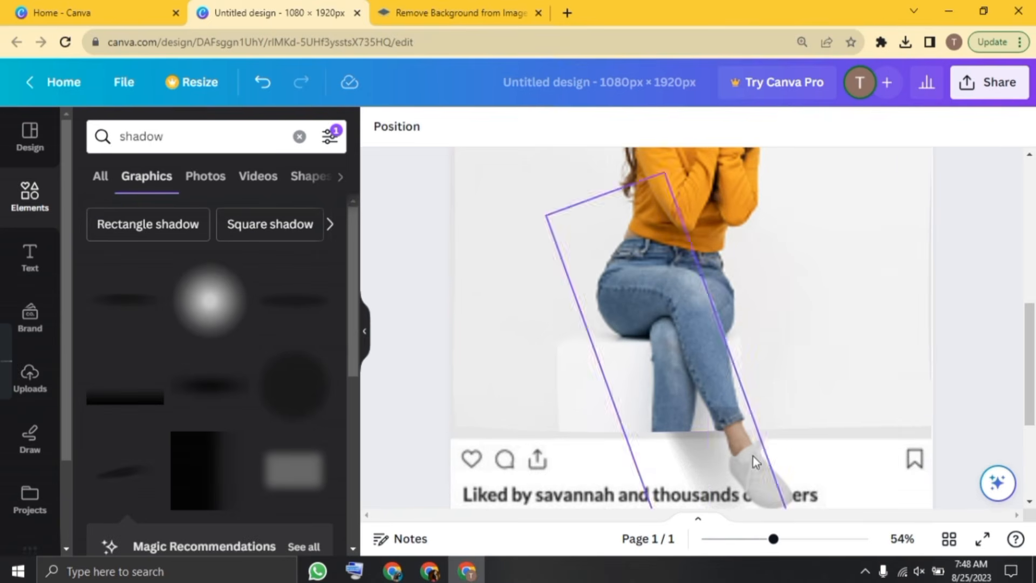
pyautogui.click(773, 486)
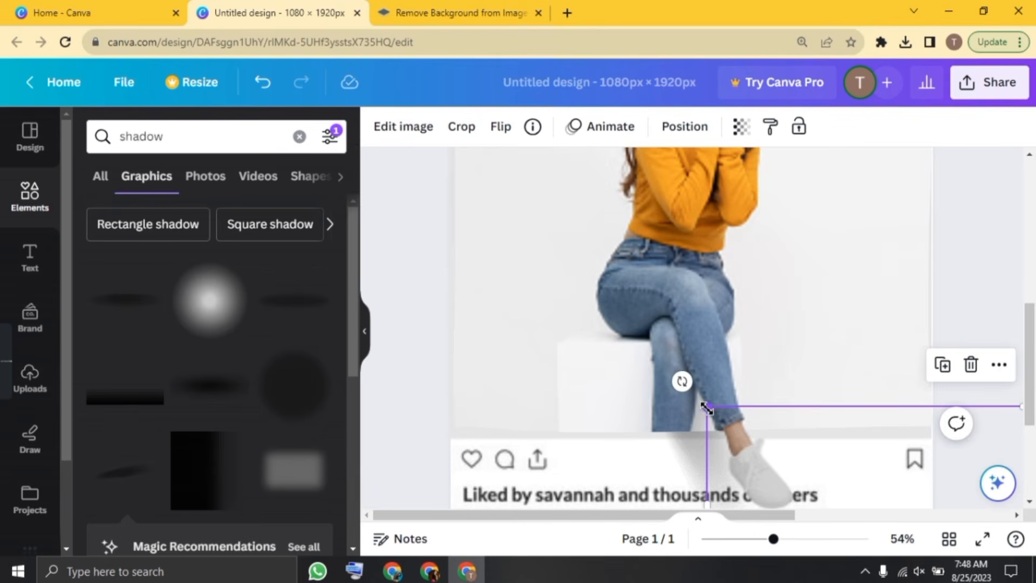
pyautogui.moveTo(706, 409); pyautogui.dragTo(702, 408)
pyautogui.moveTo(700, 408); pyautogui.dragTo(695, 404)
pyautogui.moveTo(753, 460); pyautogui.dragTo(760, 467)
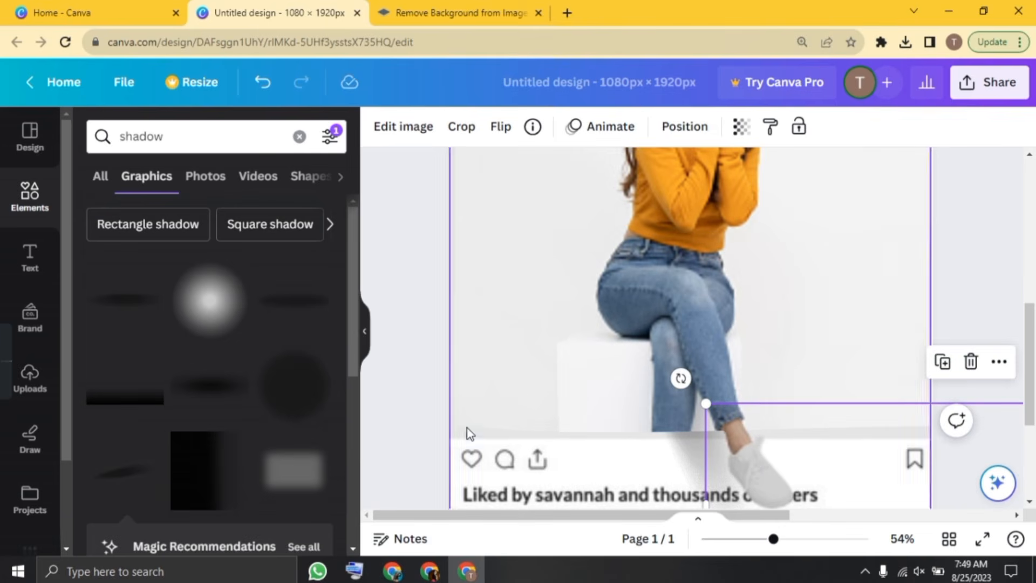
pyautogui.click(429, 400)
pyautogui.scroll(-3, 429, 395)
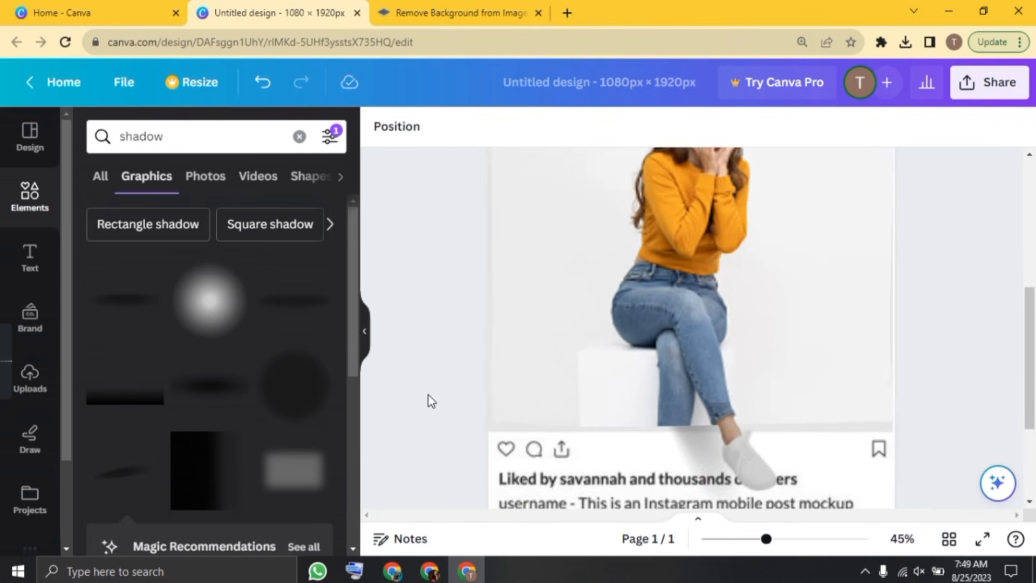
pyautogui.scroll(-2, 429, 401)
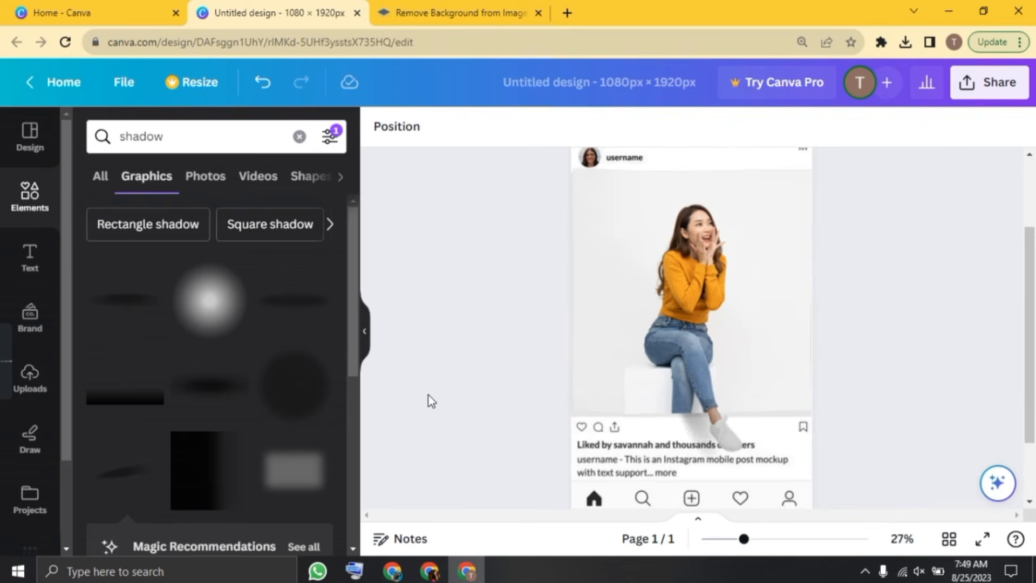
pyautogui.scroll(1, 428, 400)
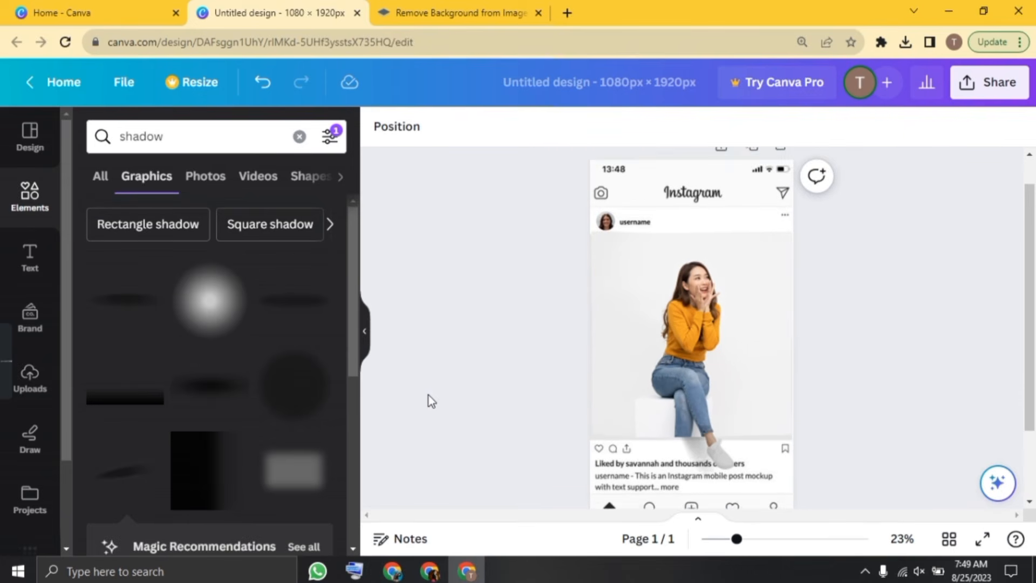
pyautogui.scroll(-1, 429, 401)
pyautogui.scroll(1, 428, 400)
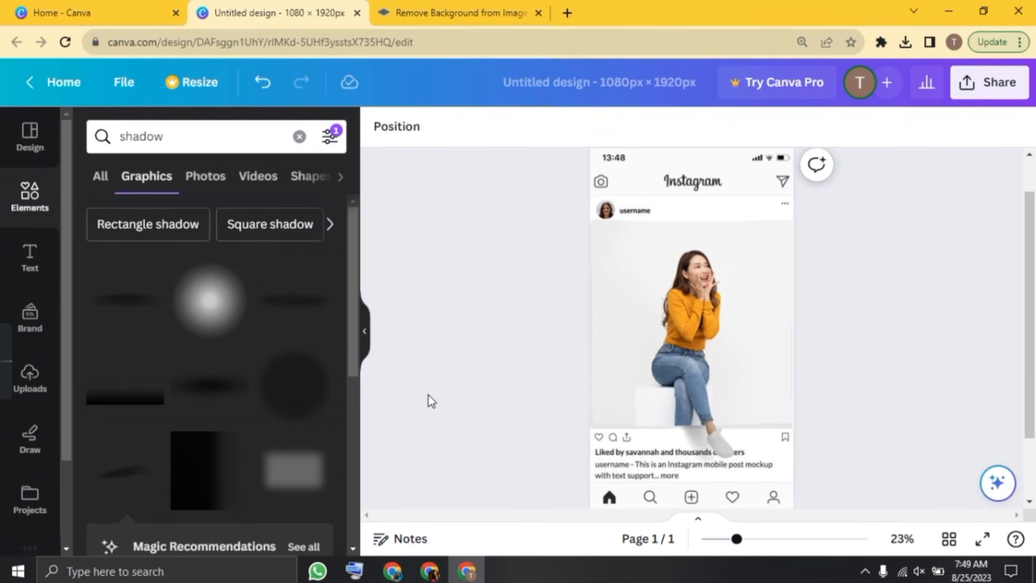